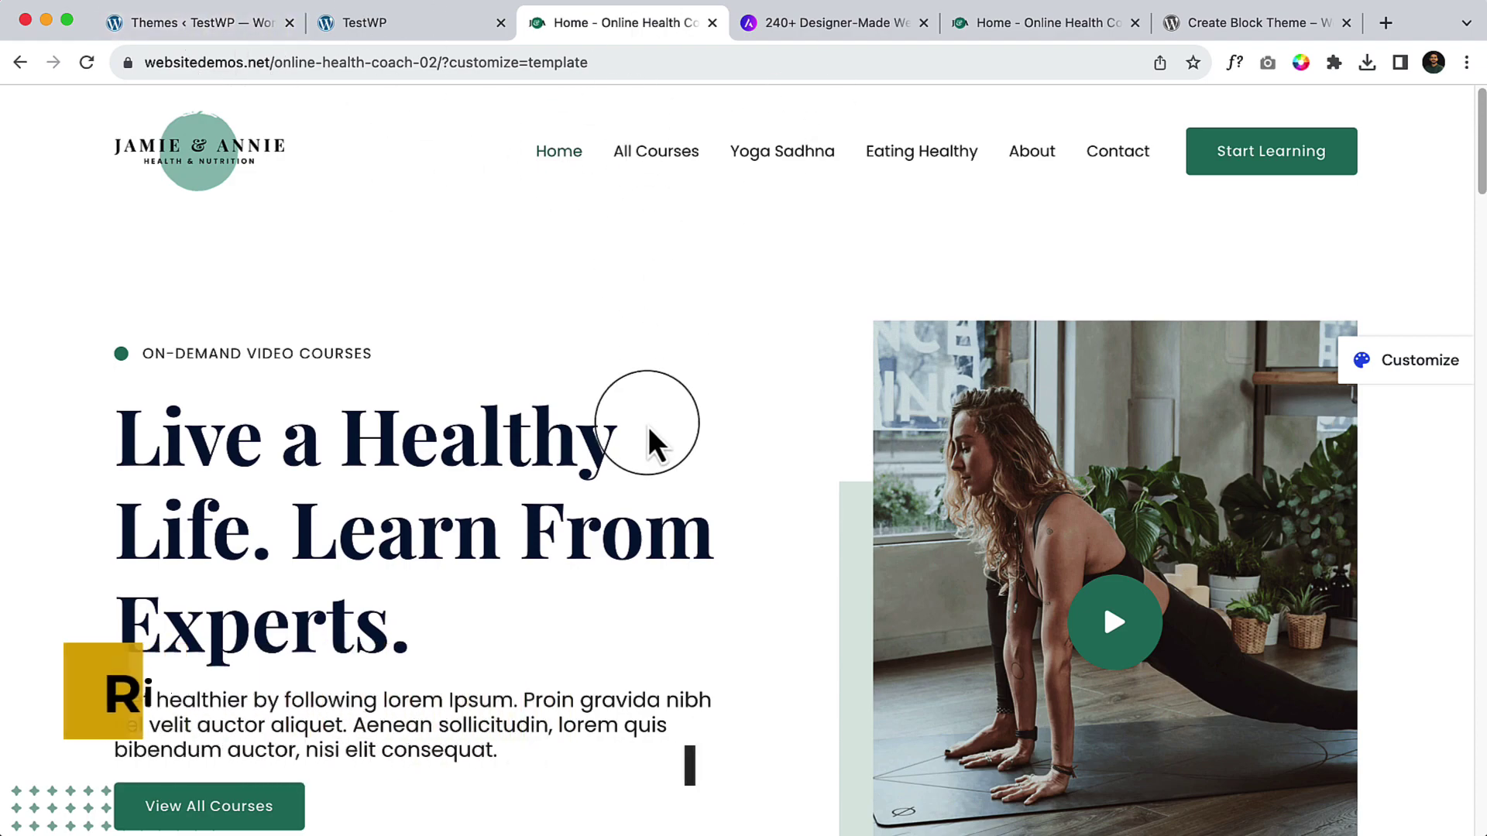
# Step: Clear the previously picked colours from the colour-picker extension
pyautogui.scroll(-6, 653, 442)
pyautogui.scroll(-15, 649, 425)
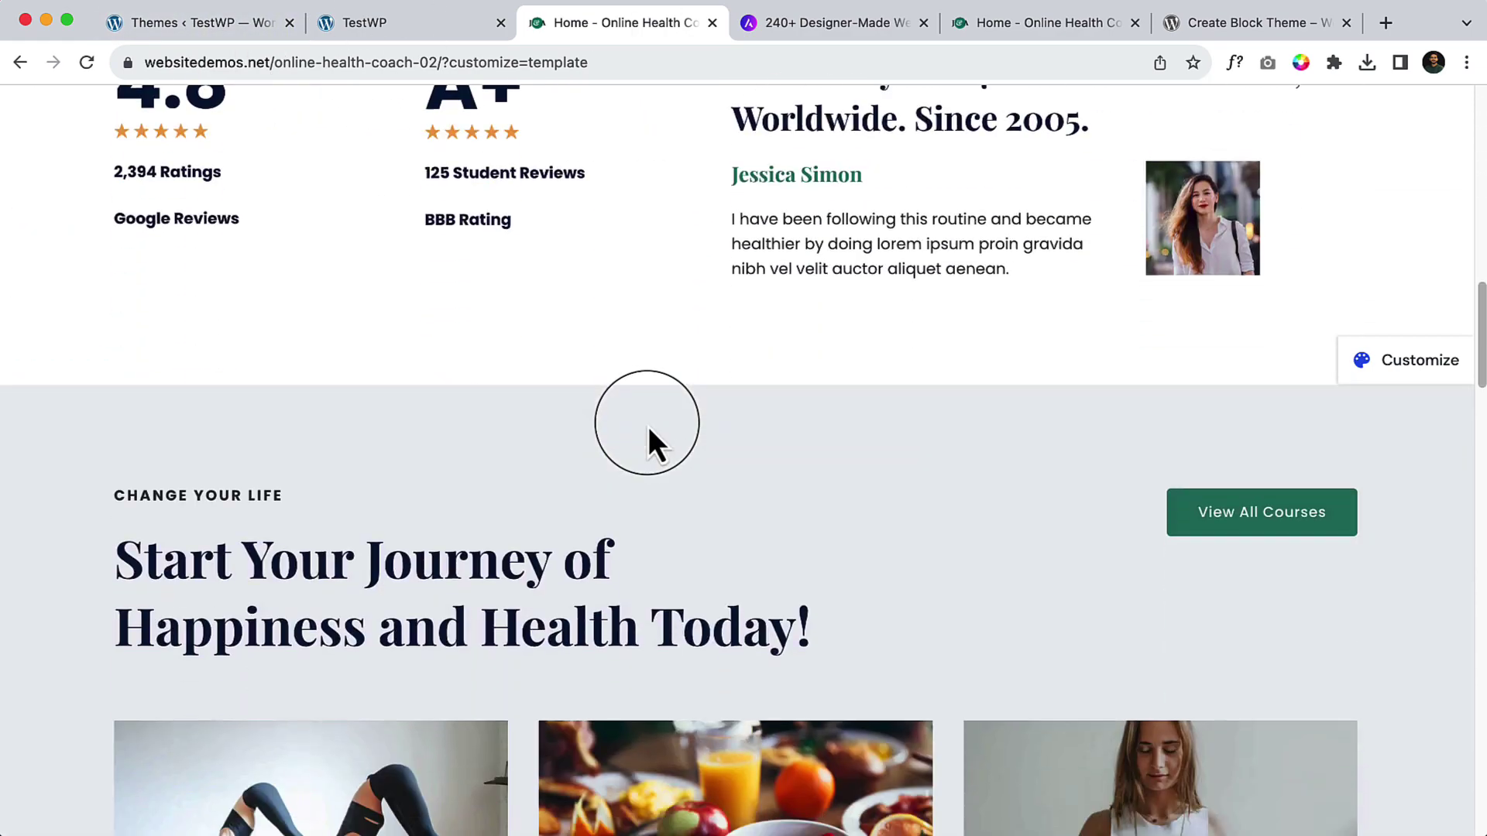
pyautogui.scroll(-10, 648, 426)
pyautogui.scroll(20, 648, 426)
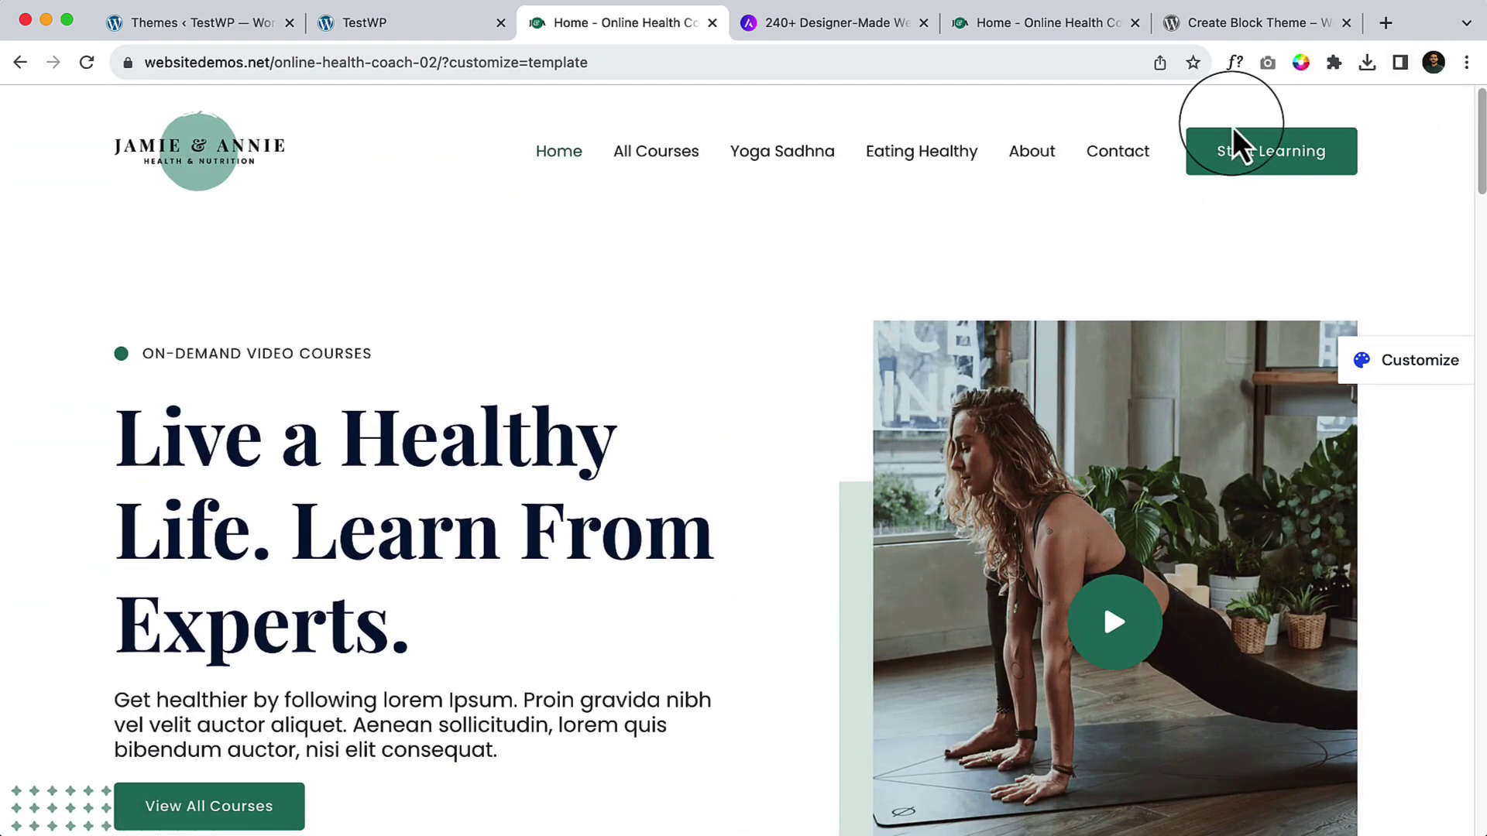
pyautogui.click(1300, 63)
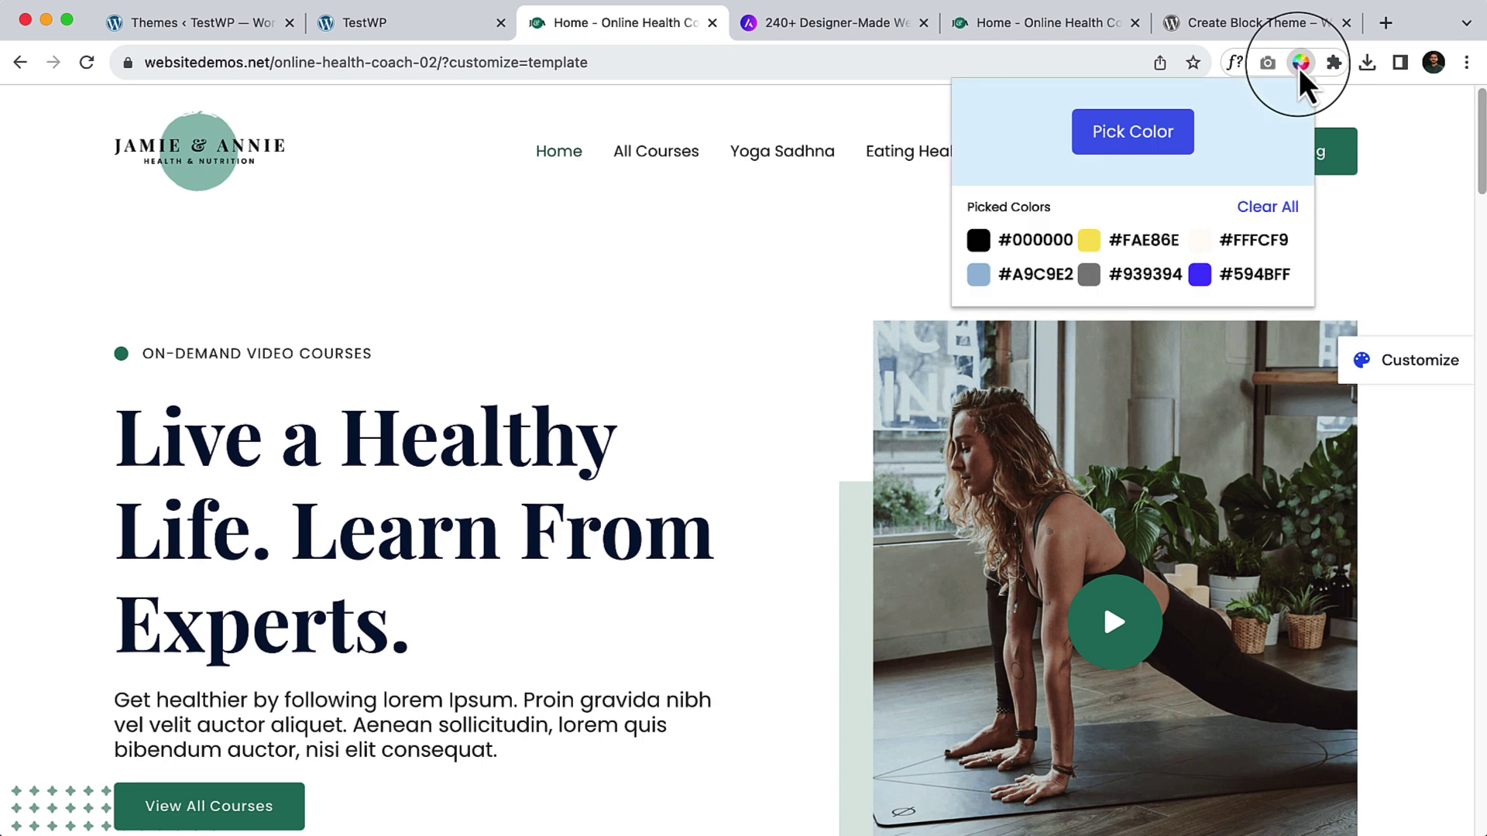
pyautogui.click(1263, 208)
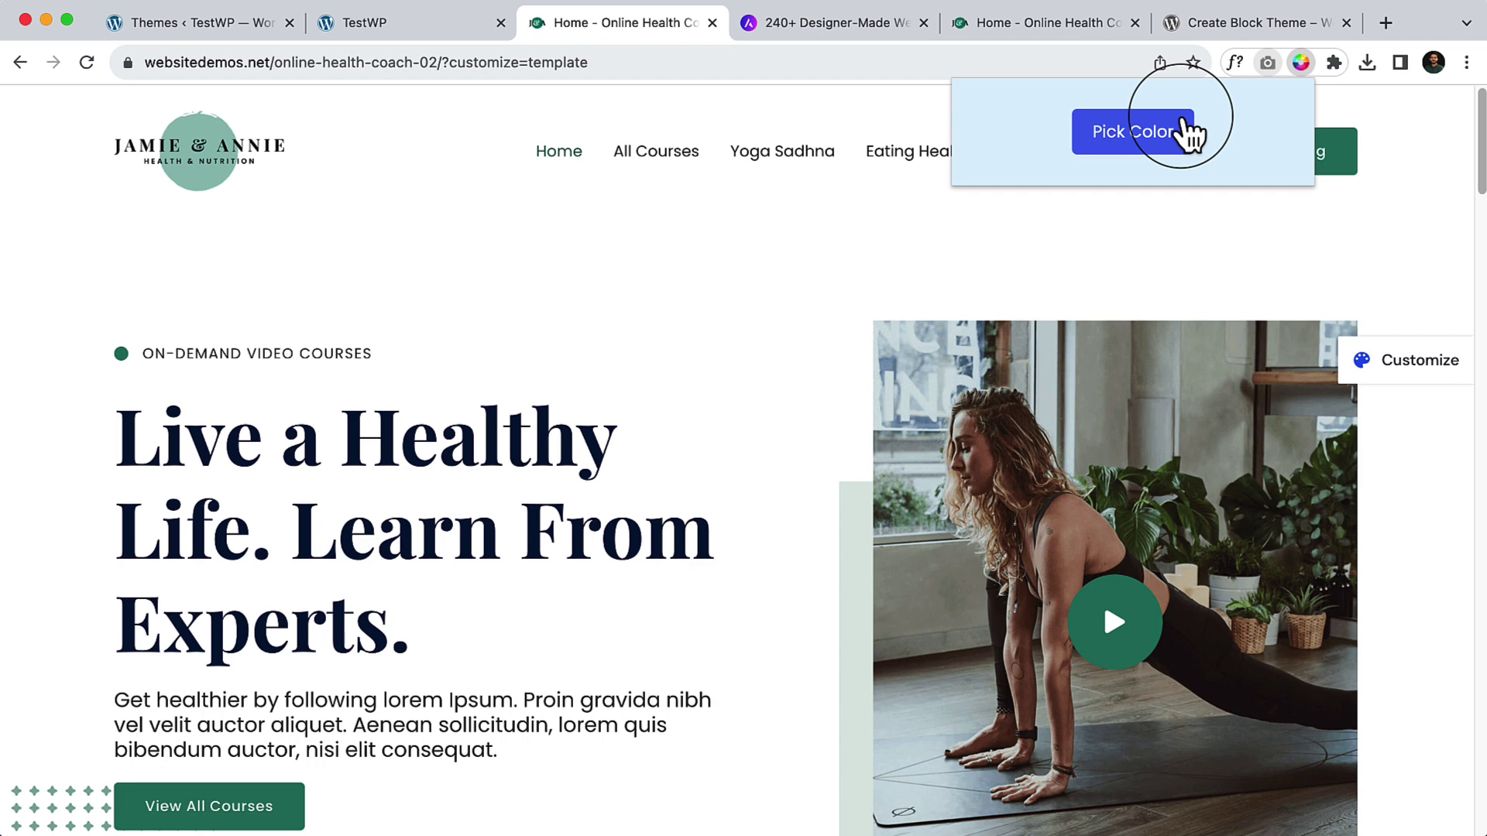
# Step: Sample the button green #226F62 and the light gray-green strip #E2EBE9
pyautogui.click(1159, 135)
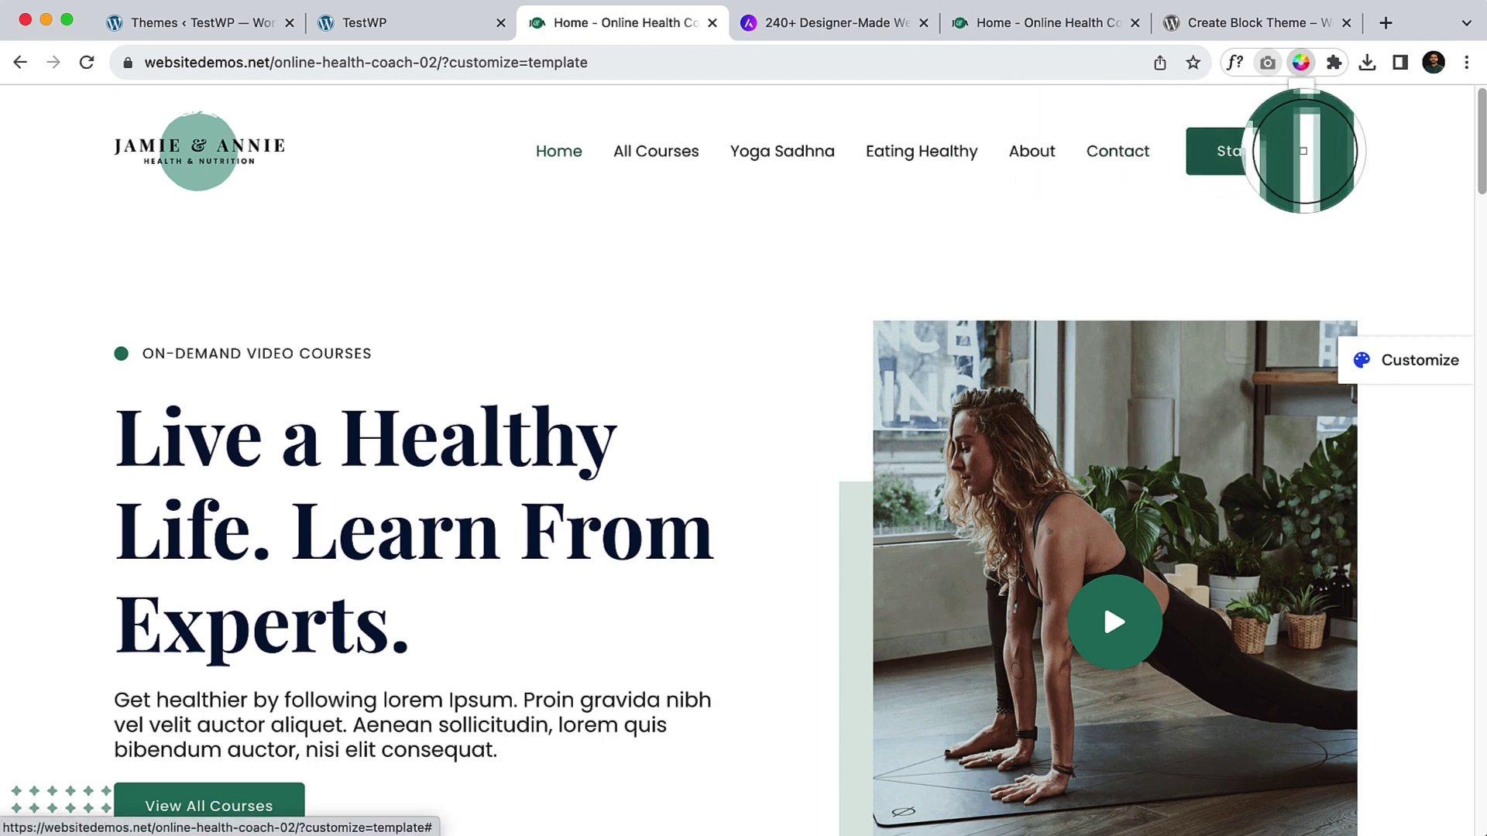
pyautogui.click(1212, 161)
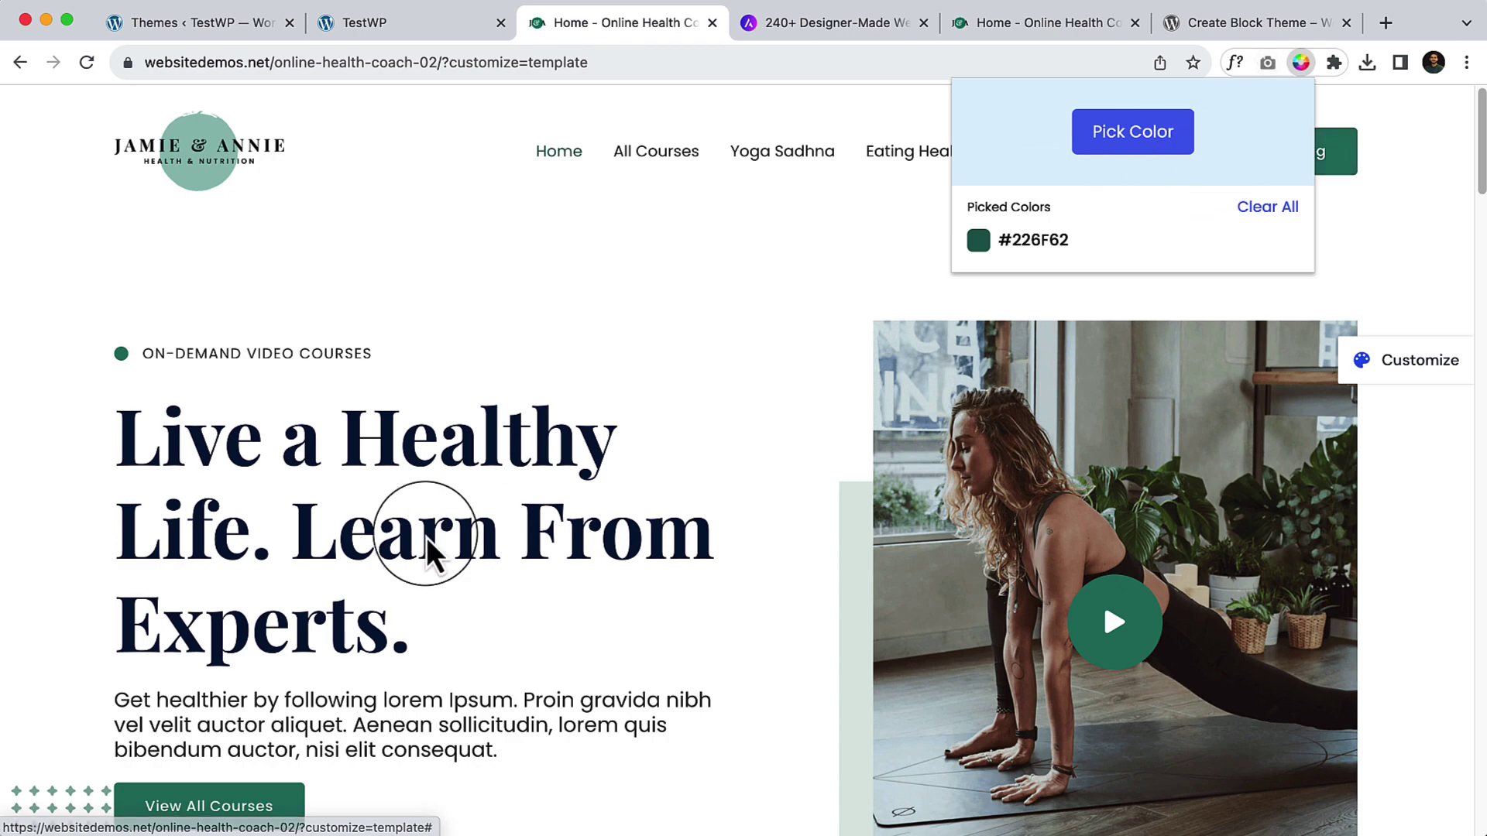
pyautogui.scroll(-5, 430, 724)
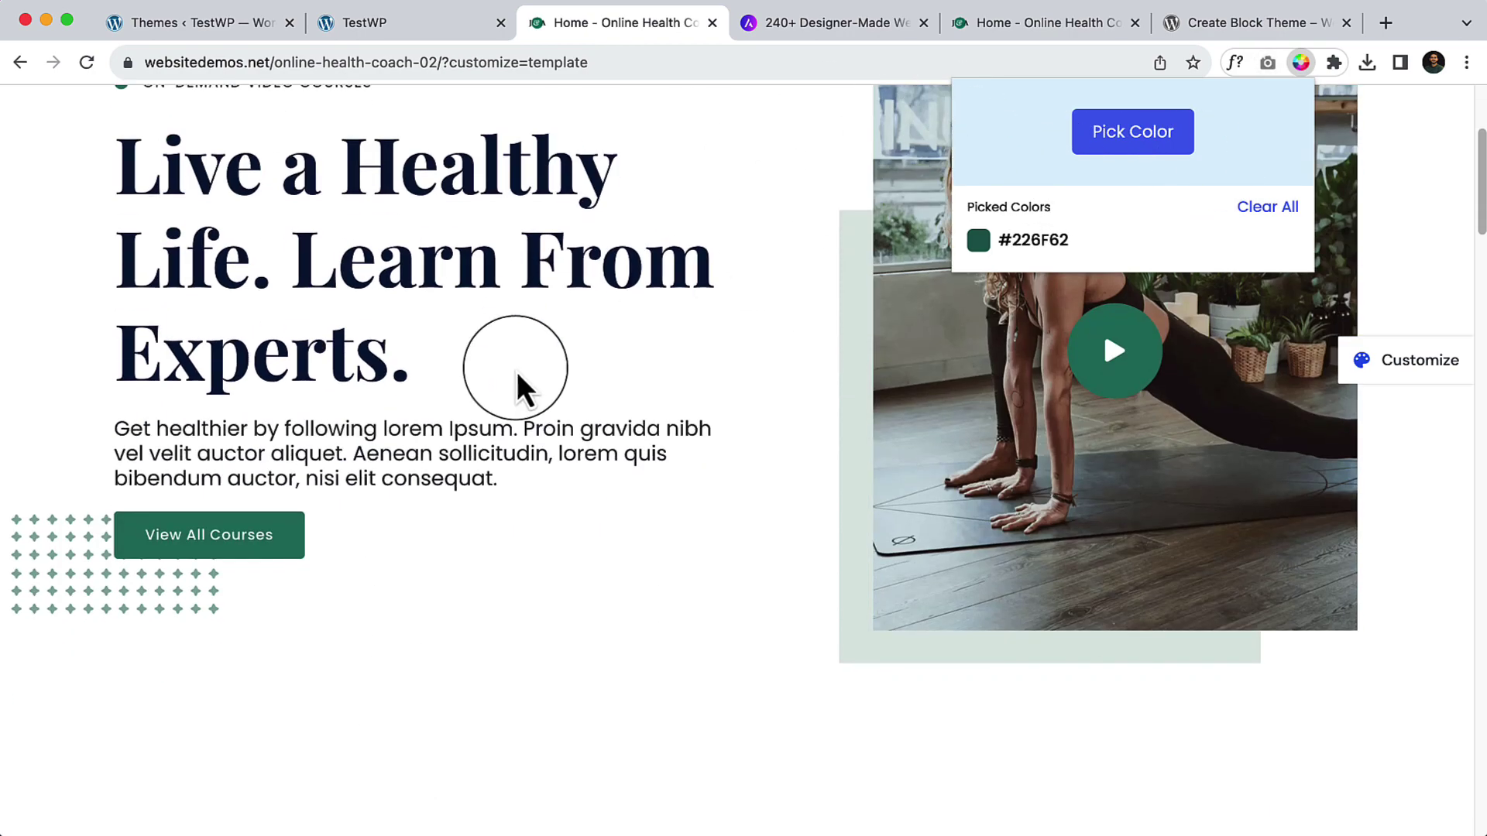
pyautogui.scroll(-4, 521, 364)
pyautogui.click(1136, 118)
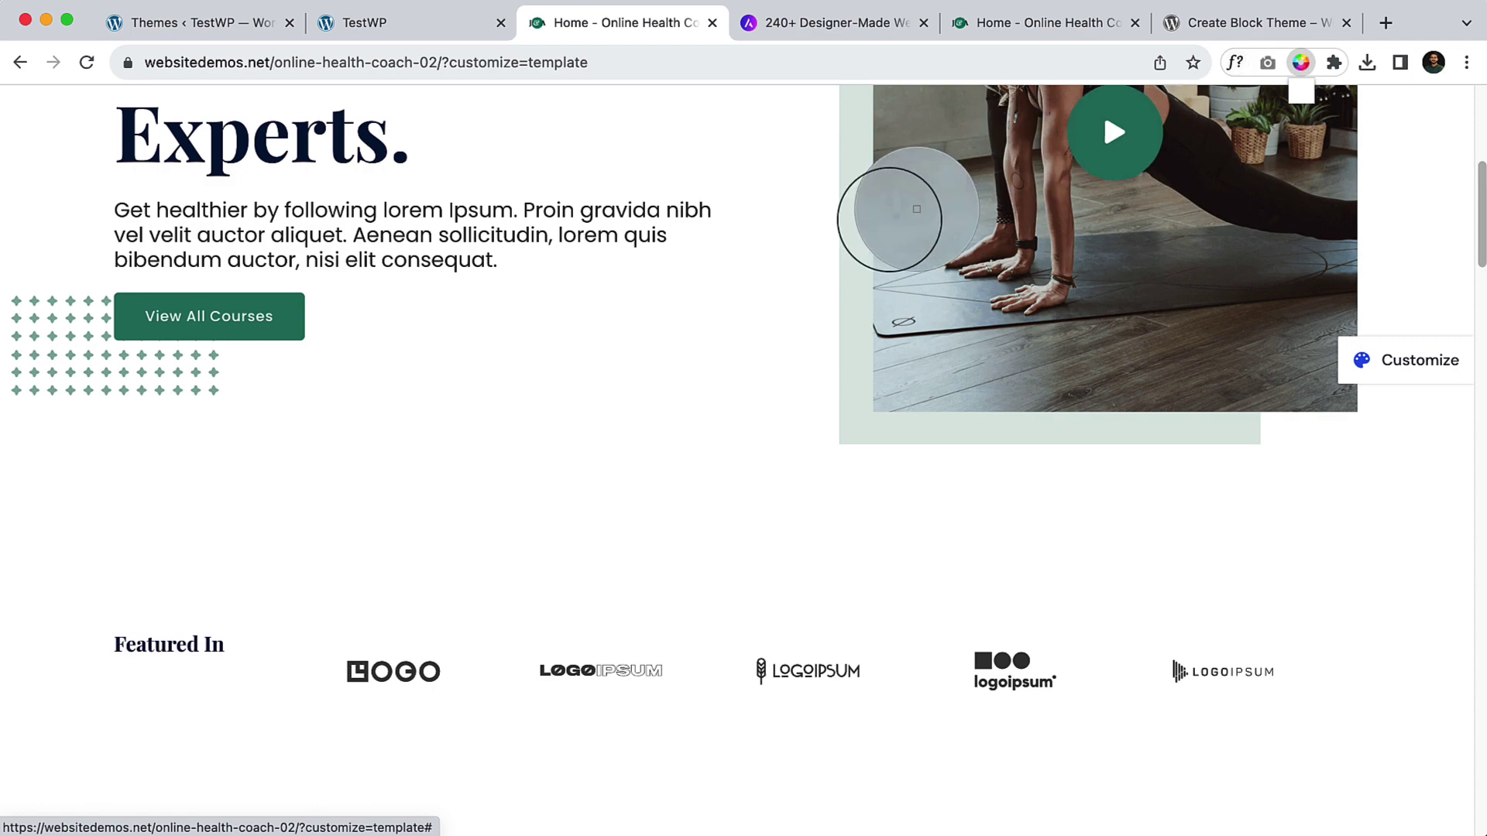
pyautogui.click(861, 226)
# Step: Sample the light gray section background #ECF0F2 and the navy heading colour #041145
pyautogui.scroll(-14, 1073, 440)
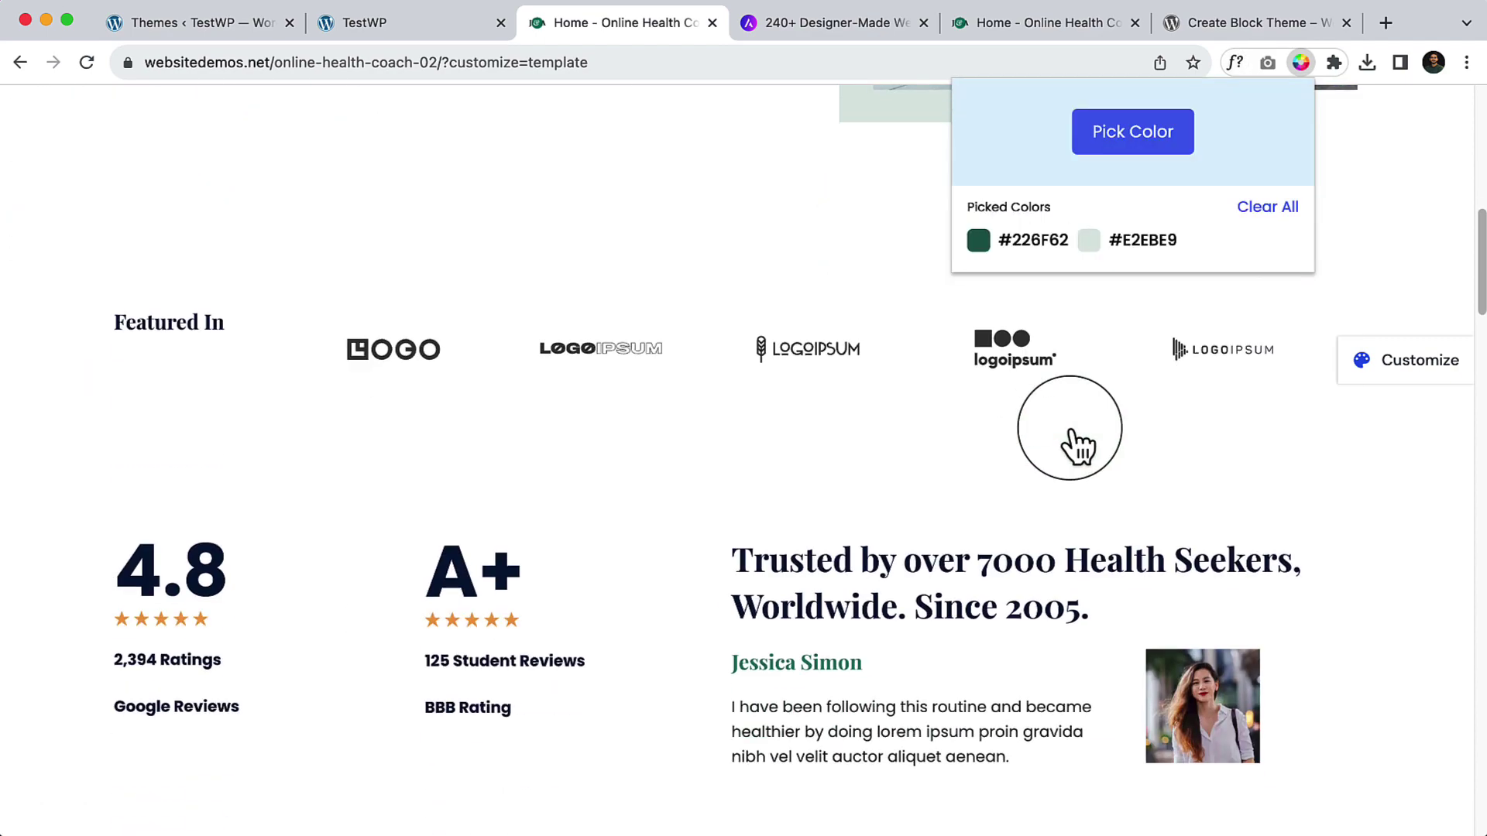
pyautogui.scroll(-3, 1072, 439)
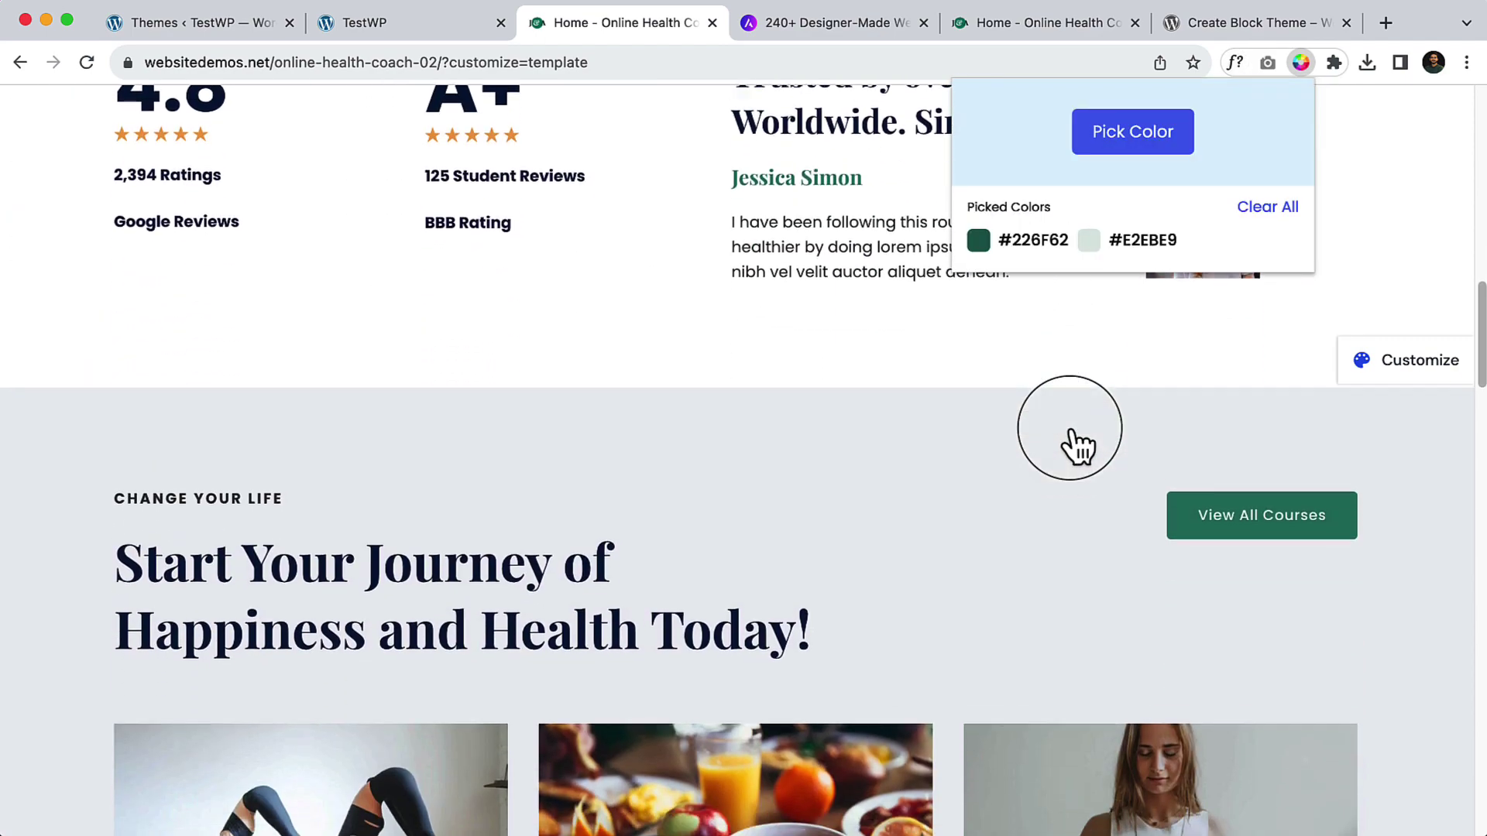
pyautogui.click(1166, 143)
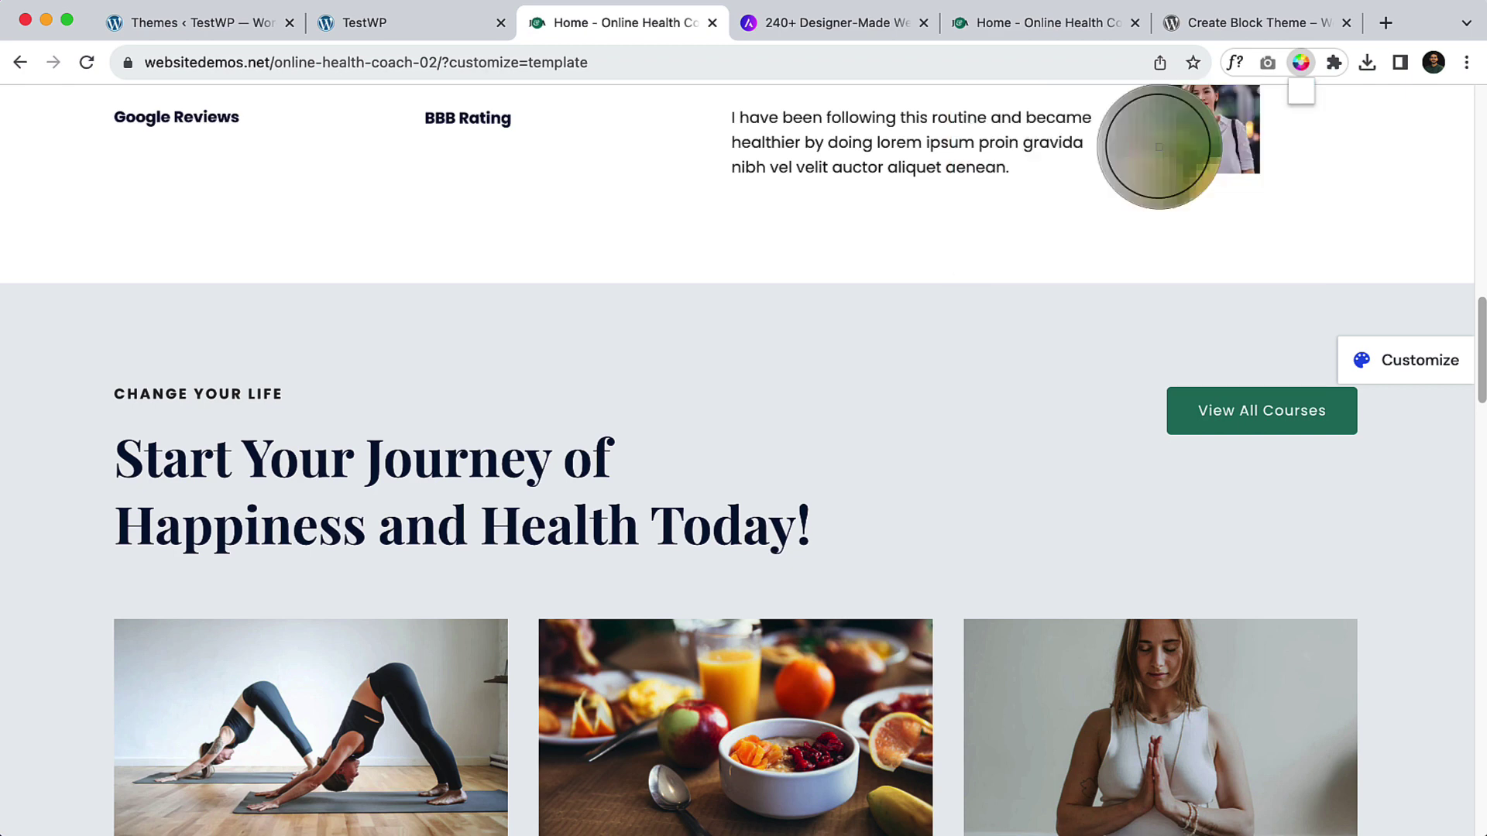
pyautogui.click(799, 342)
pyautogui.scroll(-3, 1026, 514)
pyautogui.scroll(-4, 1027, 514)
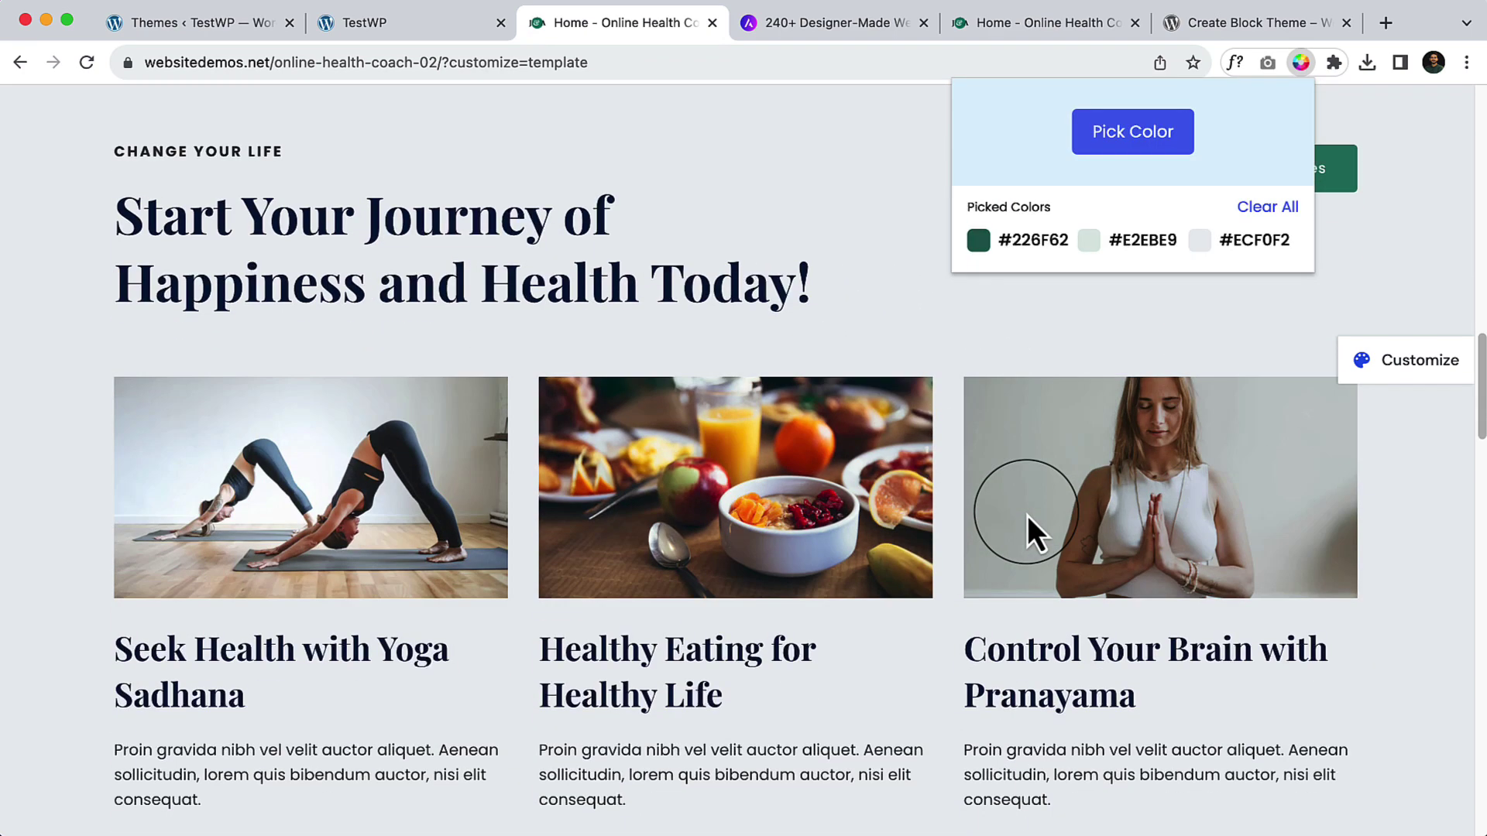
pyautogui.click(1141, 147)
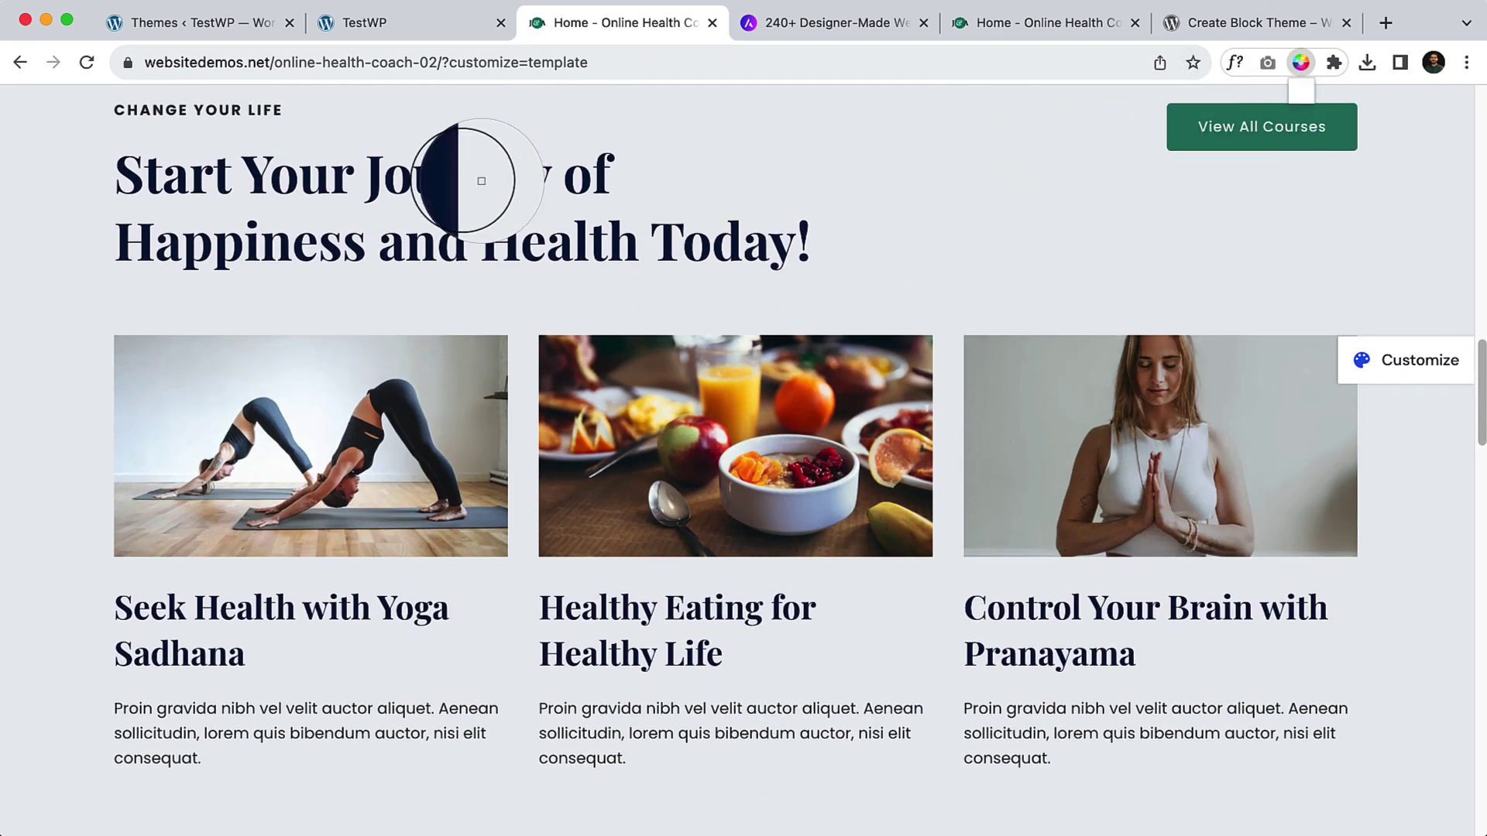
pyautogui.click(388, 182)
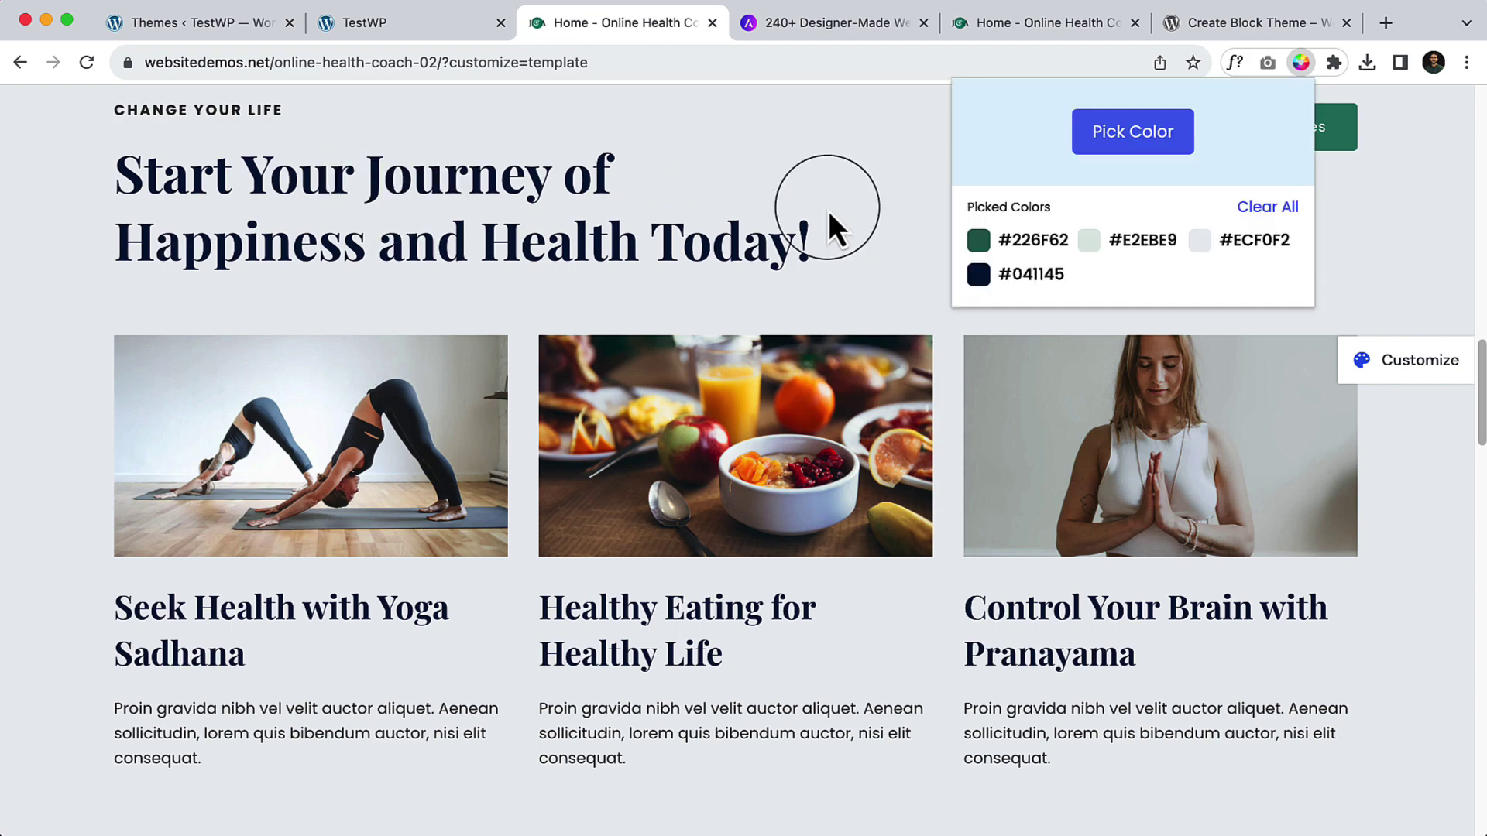
# Step: Sample the dark newsletter text colour #303030
pyautogui.scroll(-8, 787, 431)
pyautogui.scroll(-8, 787, 431)
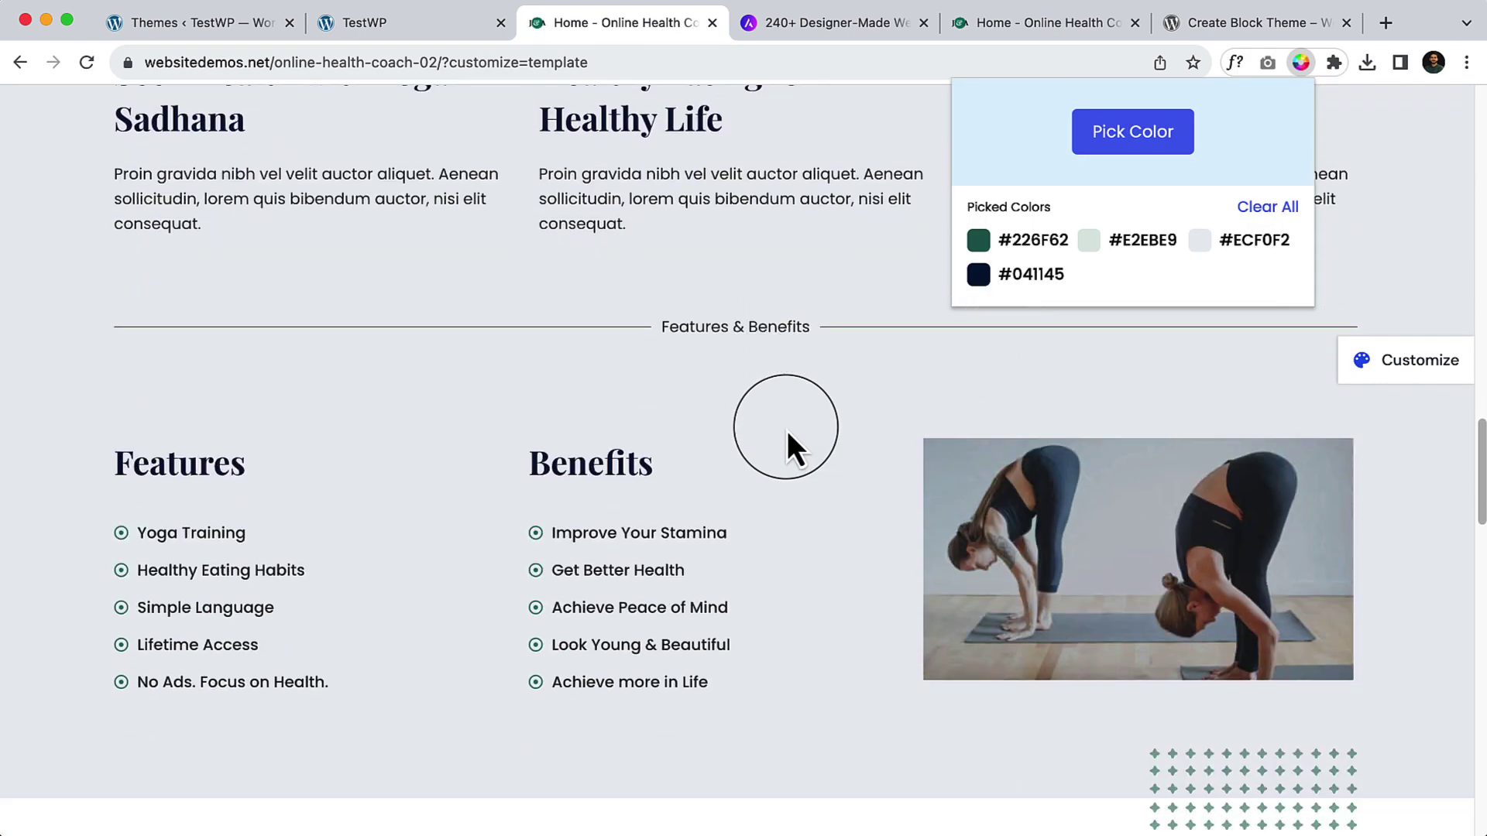
pyautogui.scroll(-20, 787, 430)
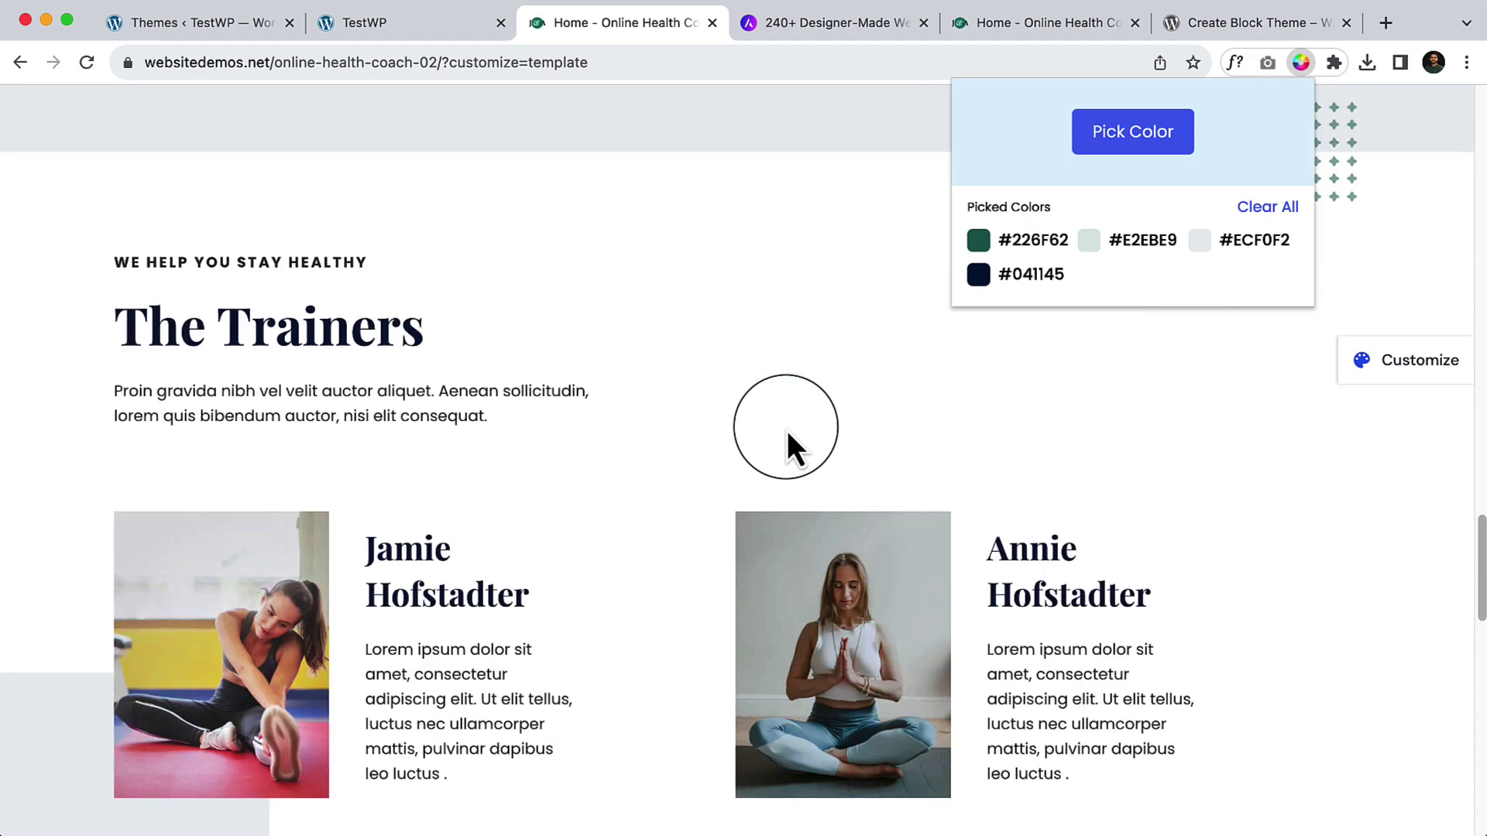
pyautogui.scroll(-5, 787, 430)
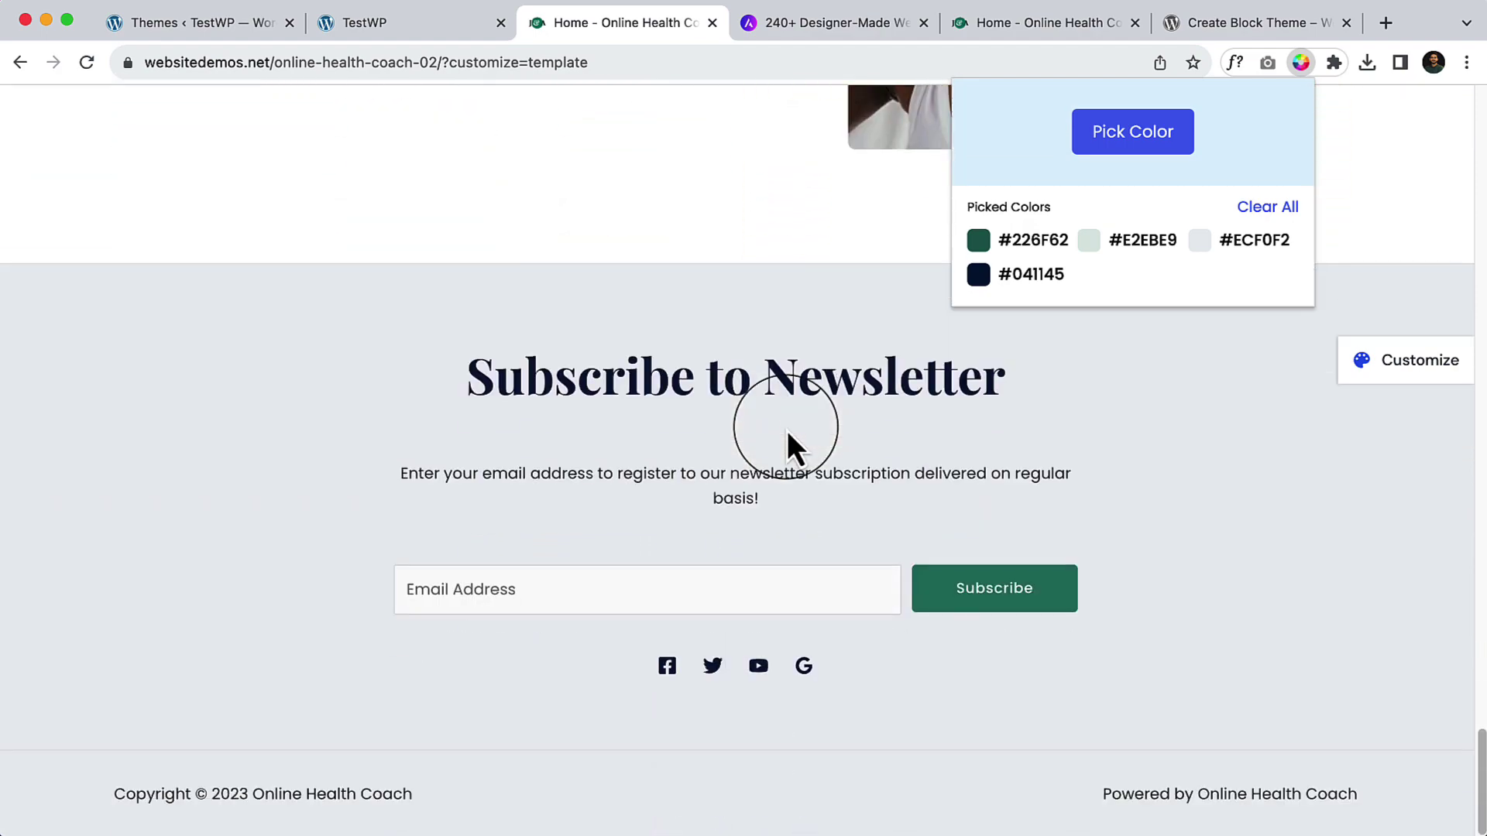
pyautogui.click(1120, 164)
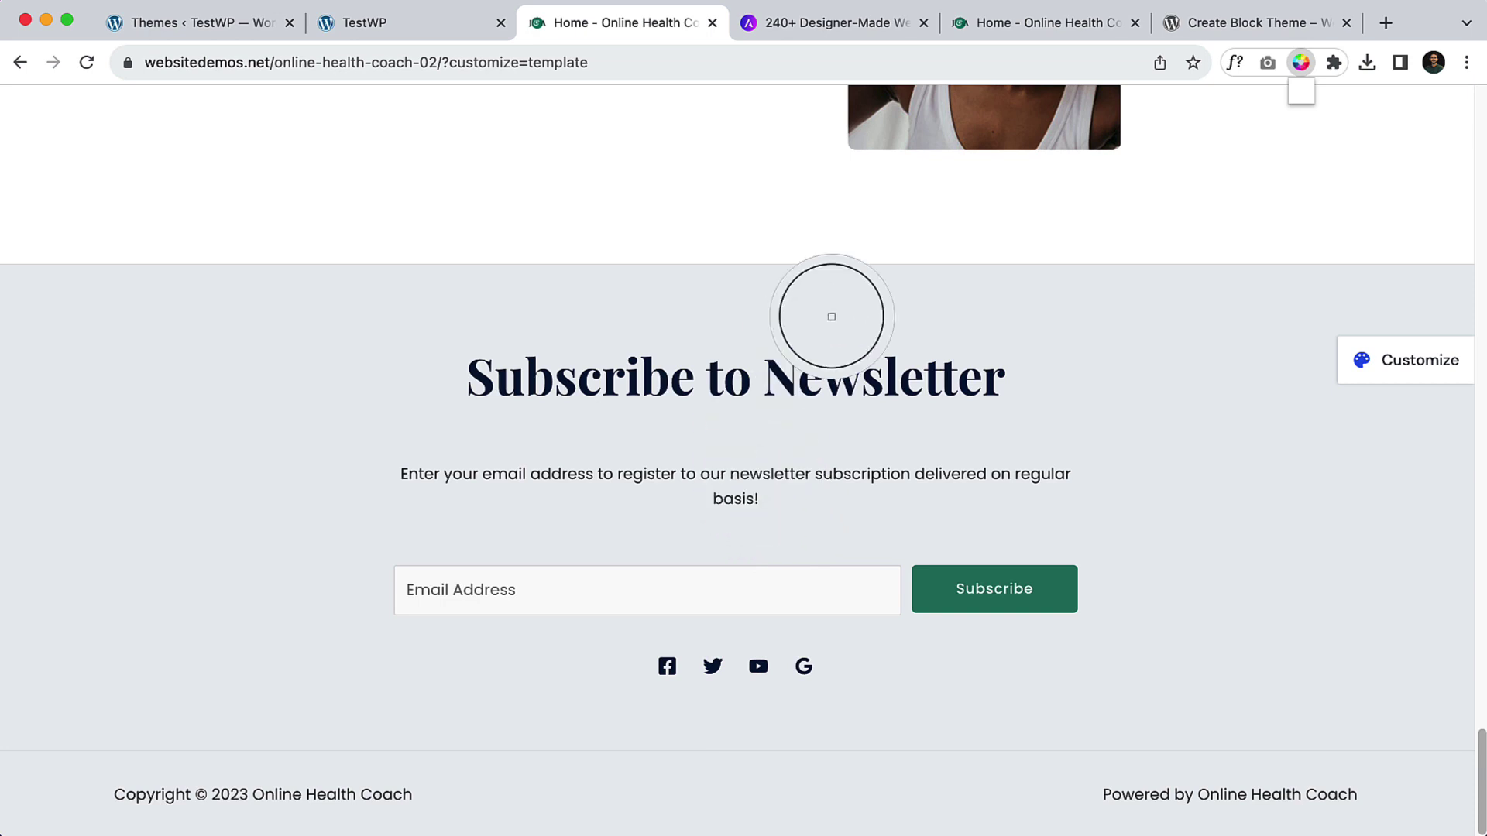
pyautogui.click(681, 471)
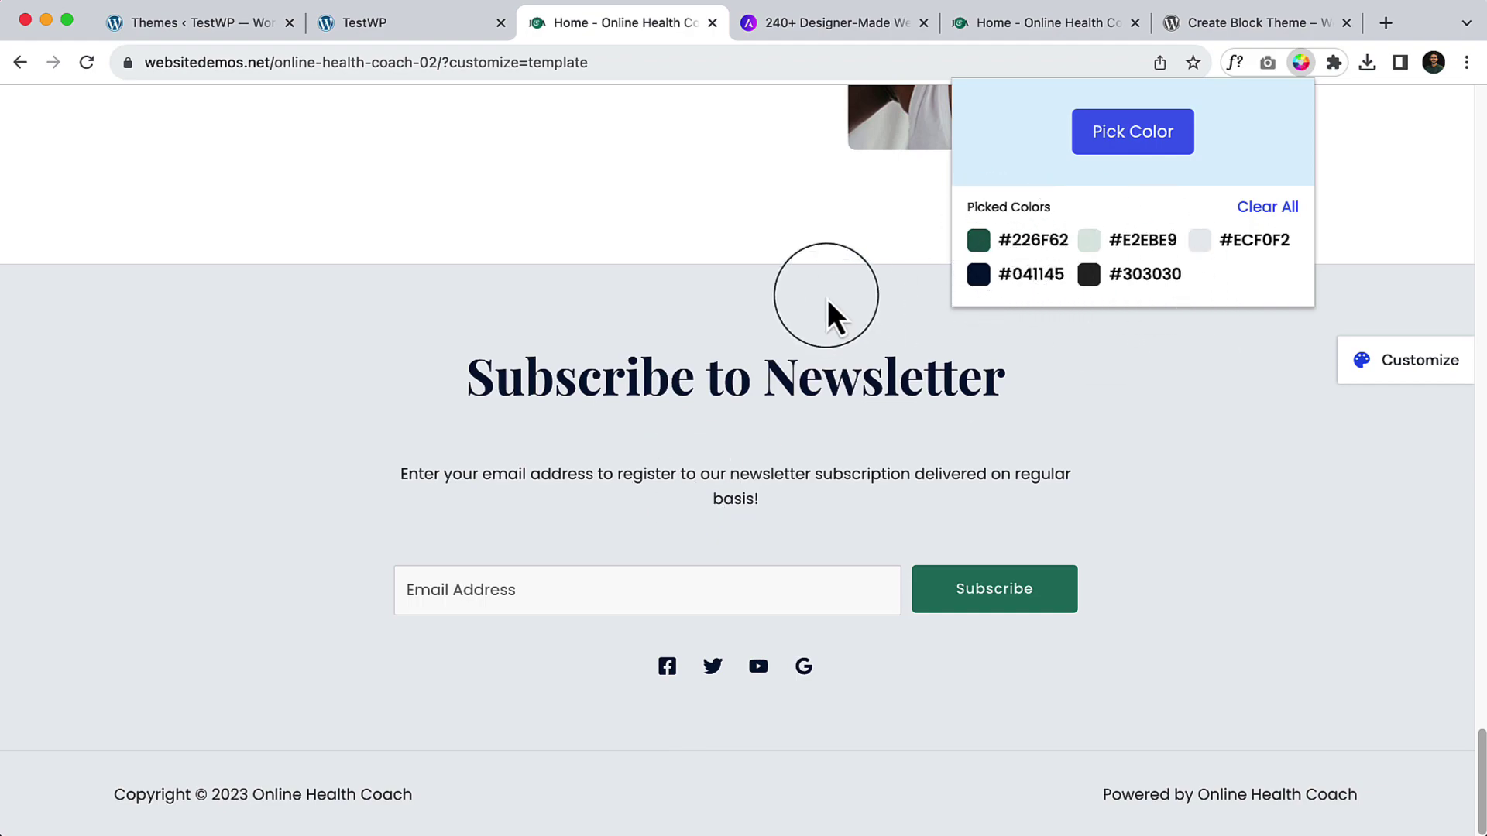
pyautogui.scroll(20, 508, 422)
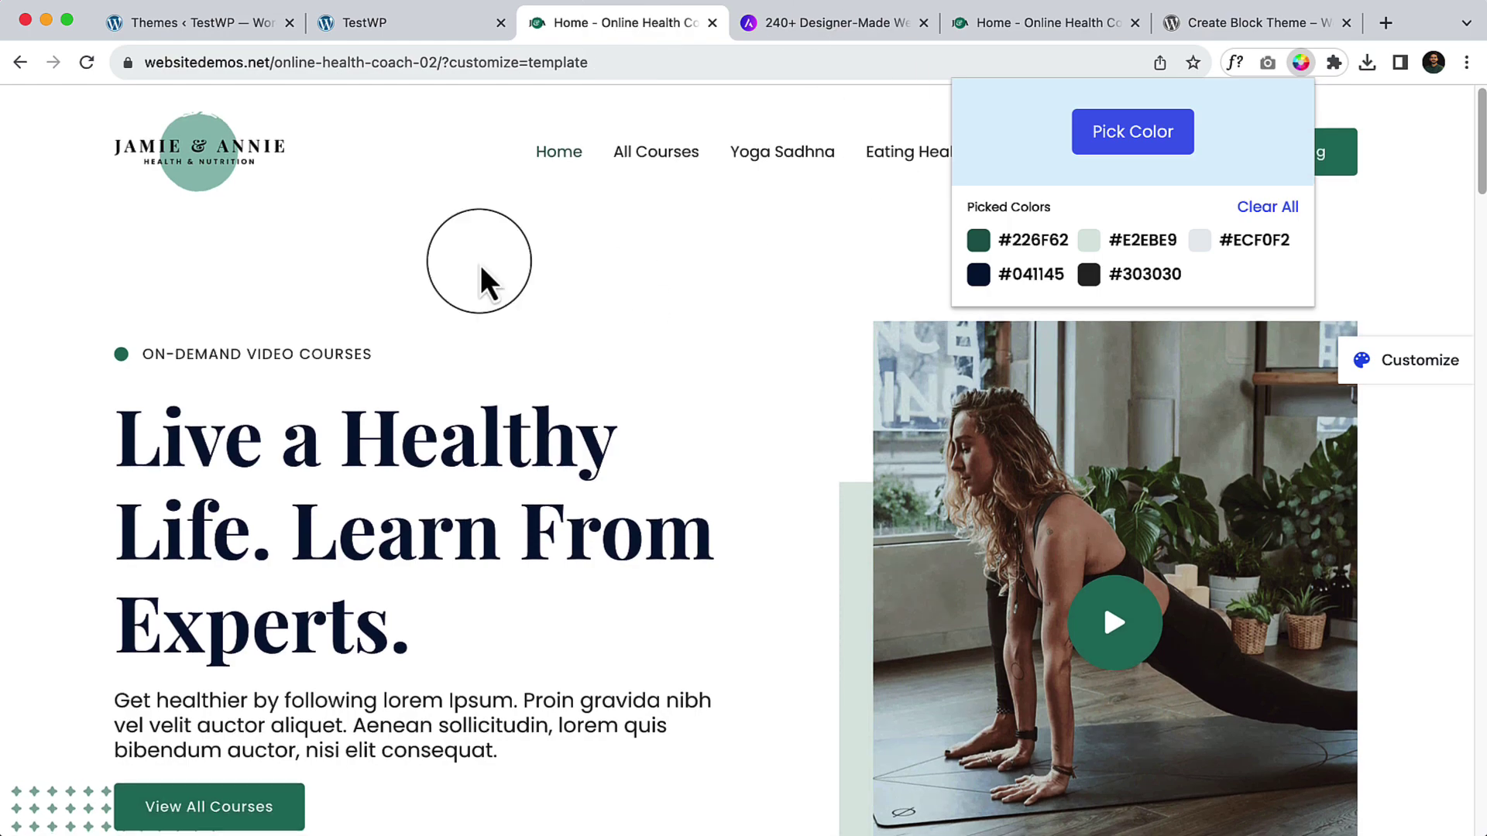
# Step: Go from the local site's themes page to the dashboard and open Appearance > Editor
pyautogui.click(228, 28)
pyautogui.click(99, 155)
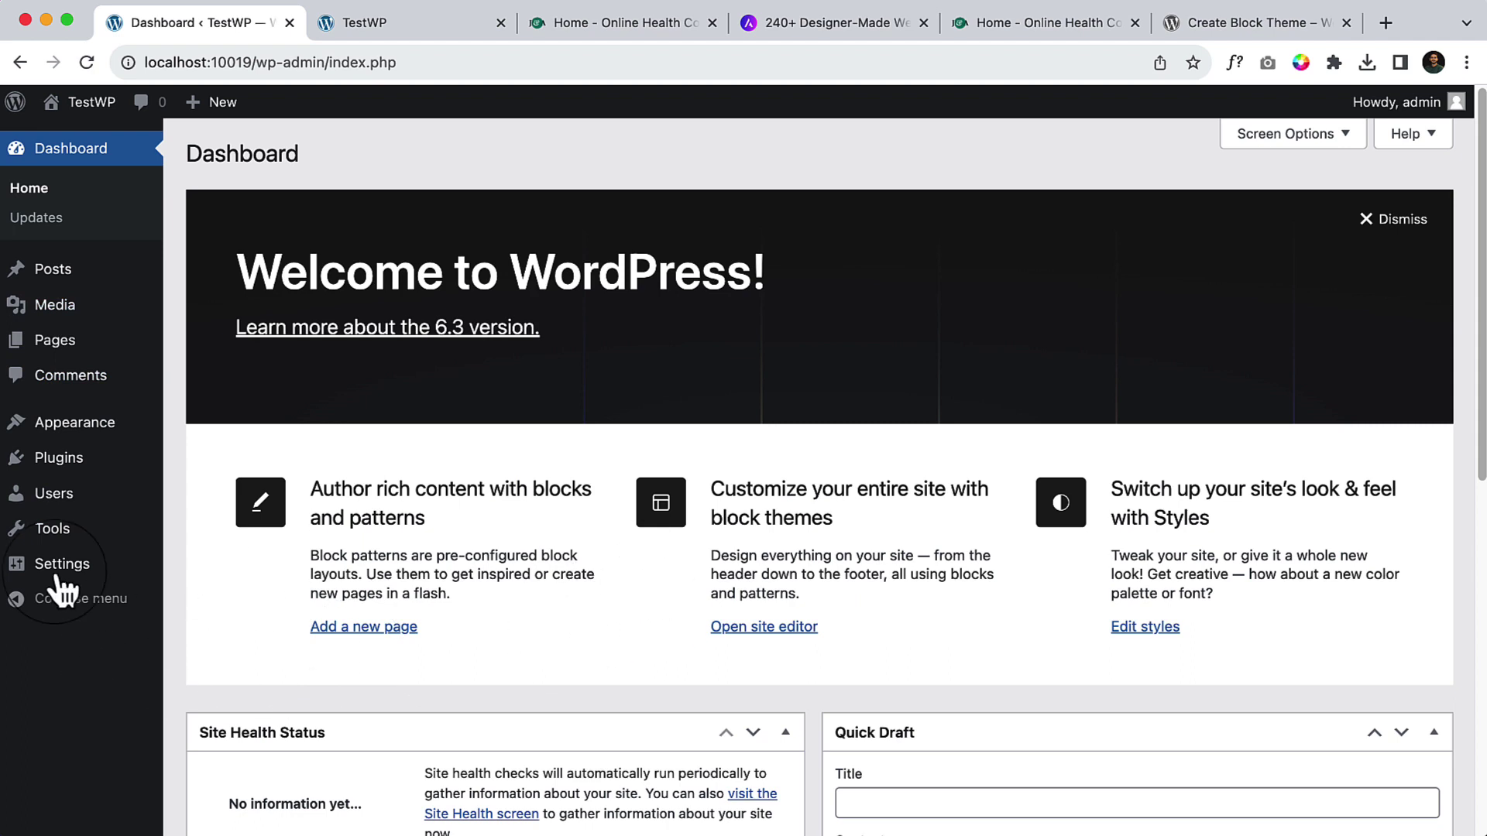
pyautogui.moveTo(99, 431)
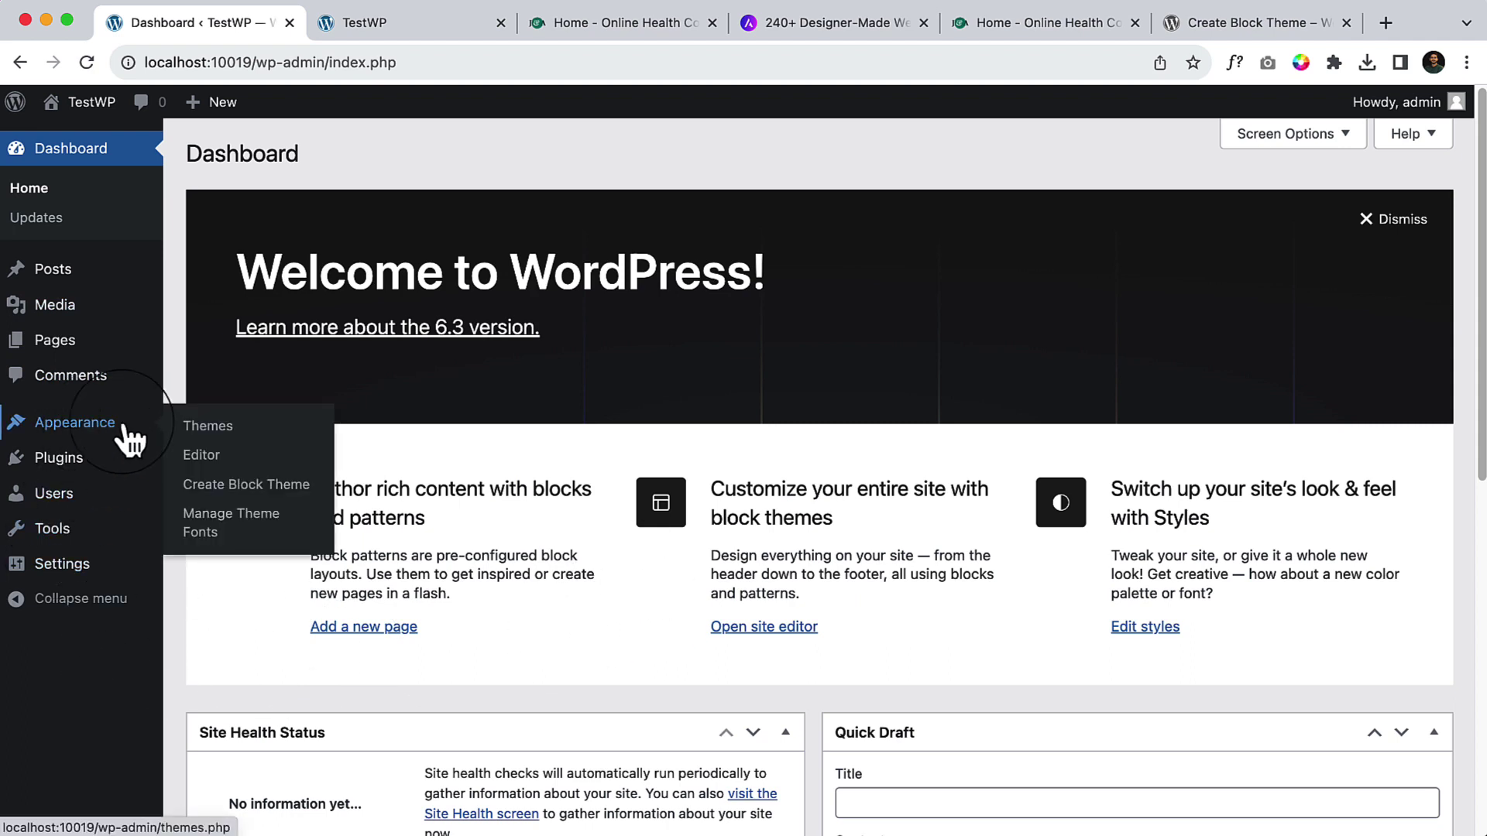
pyautogui.click(195, 457)
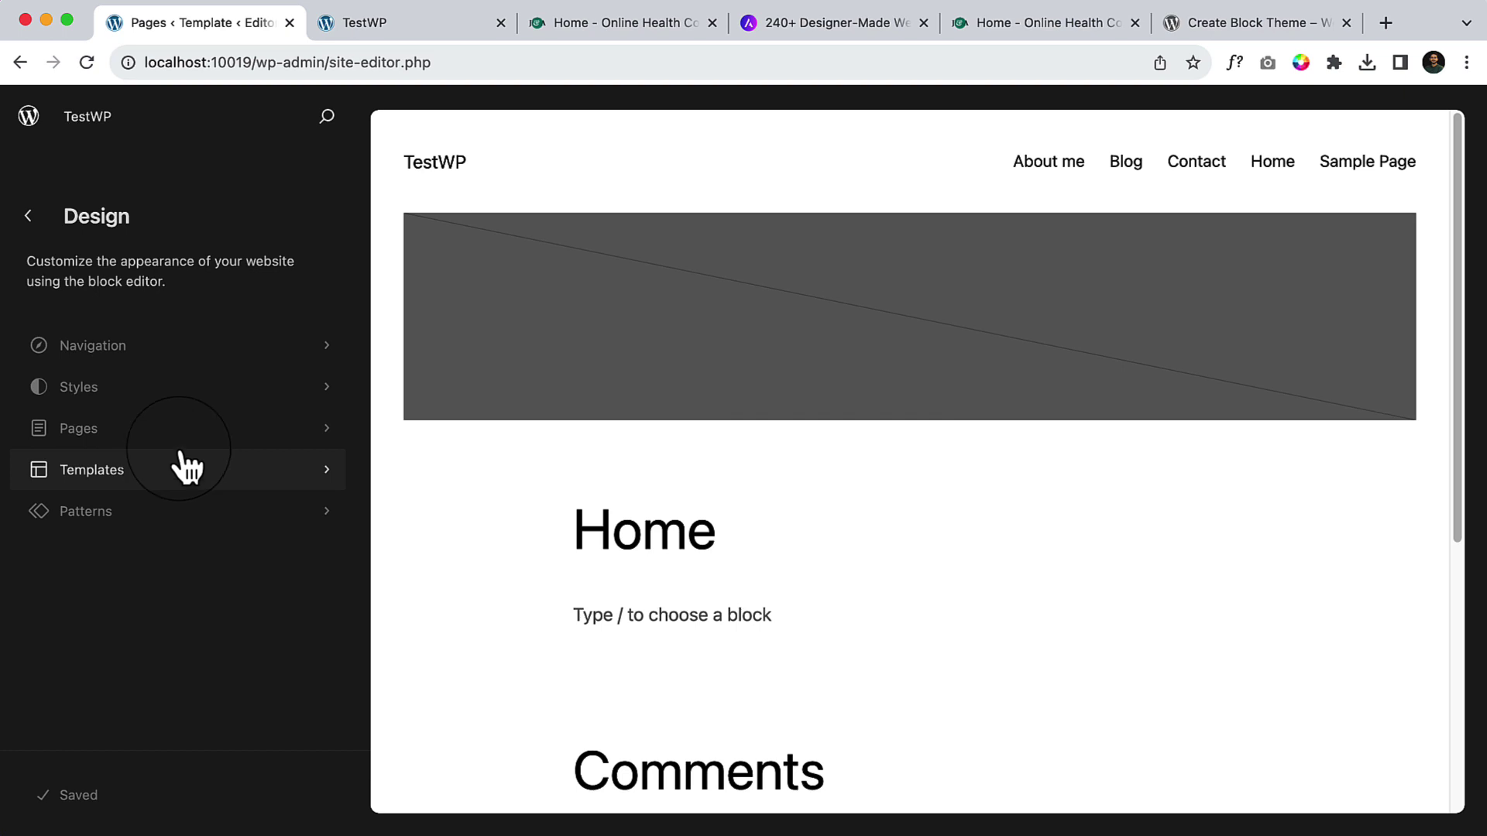
# Step: Open Styles, preview the Canary, Electric and Block out variations, then reapply Default
pyautogui.click(226, 407)
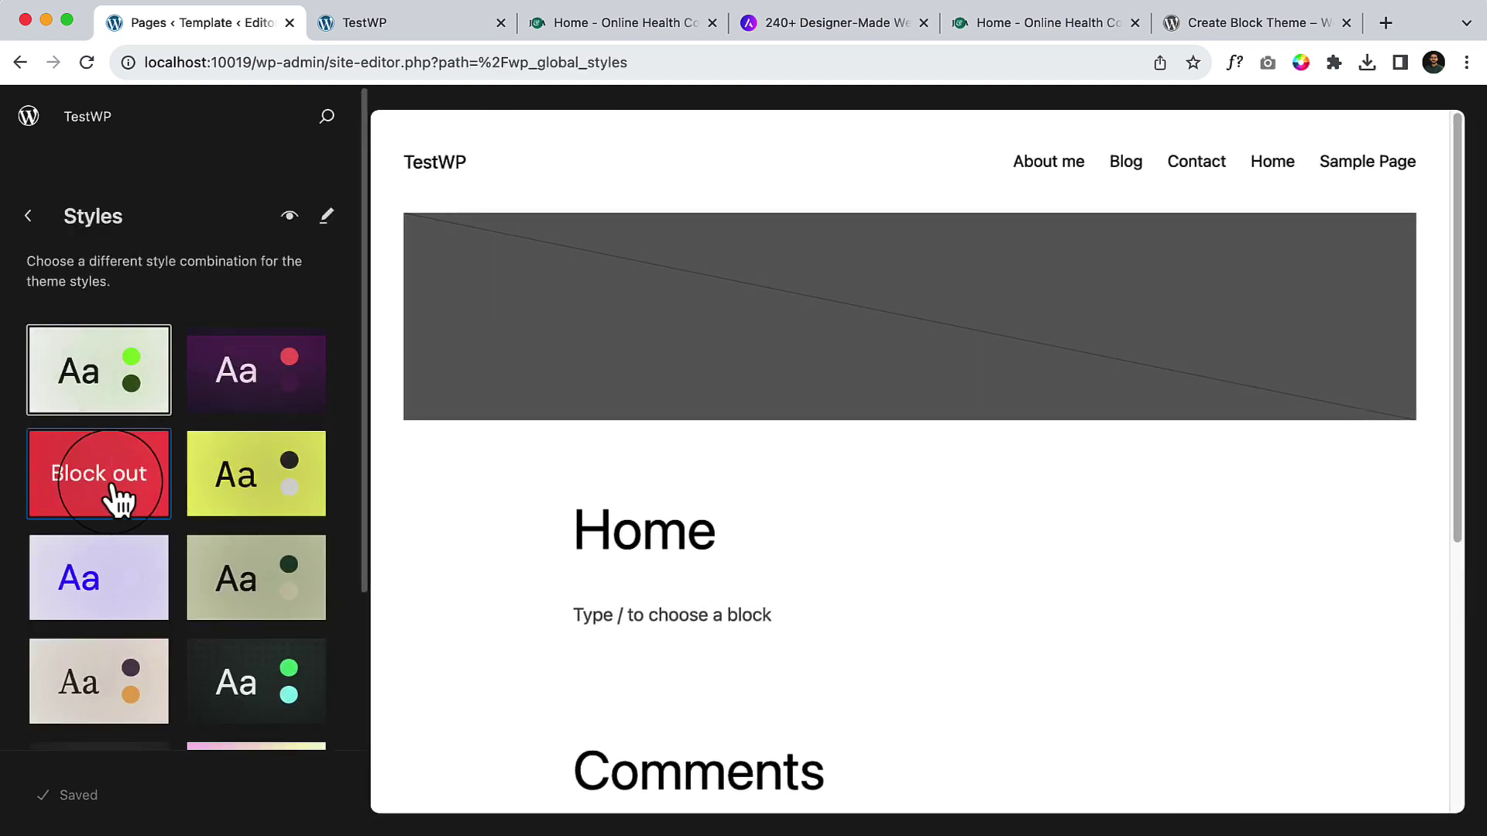
pyautogui.scroll(-5, 116, 499)
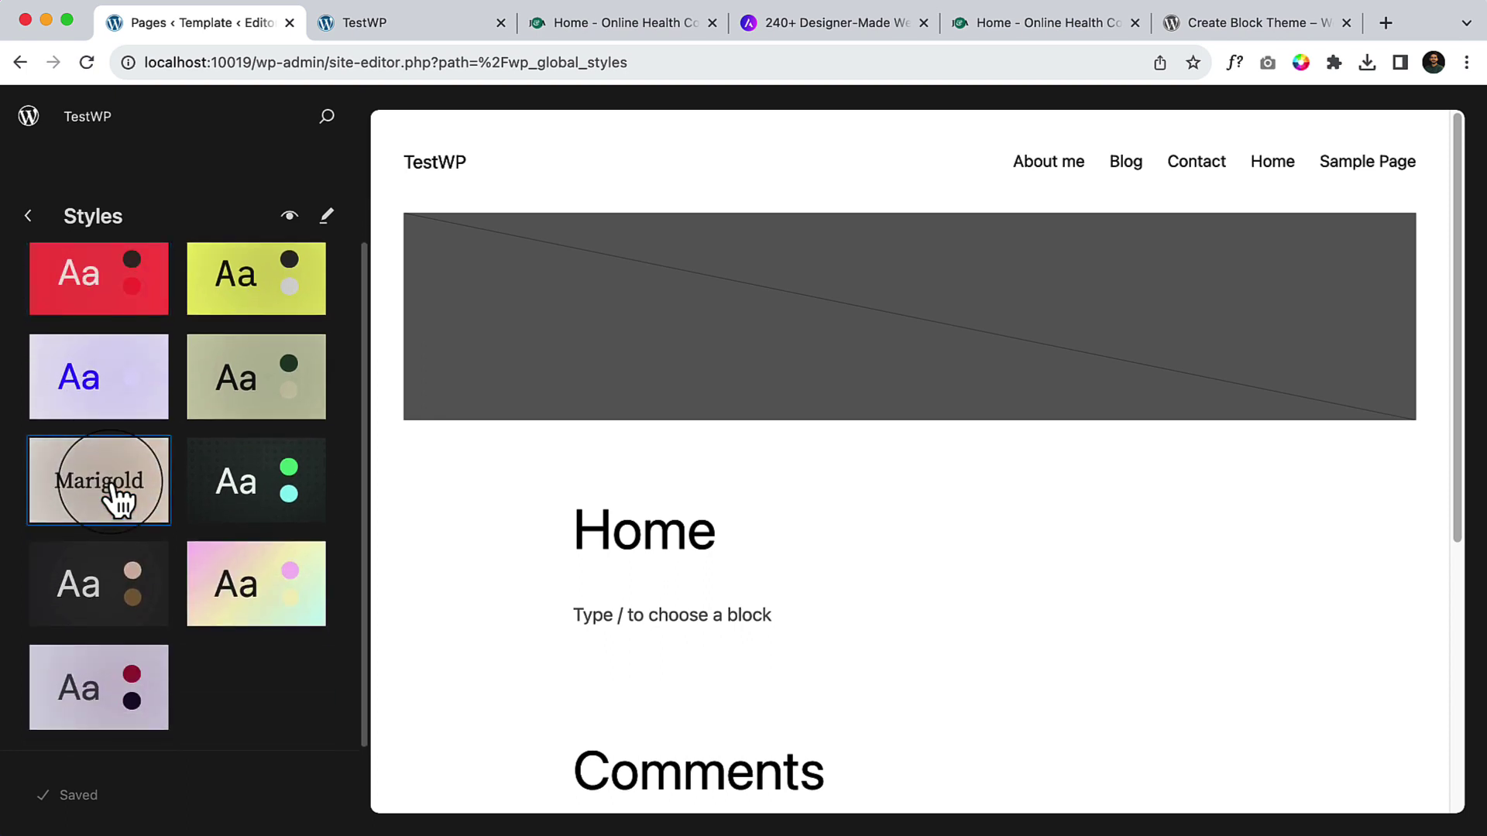
pyautogui.click(288, 303)
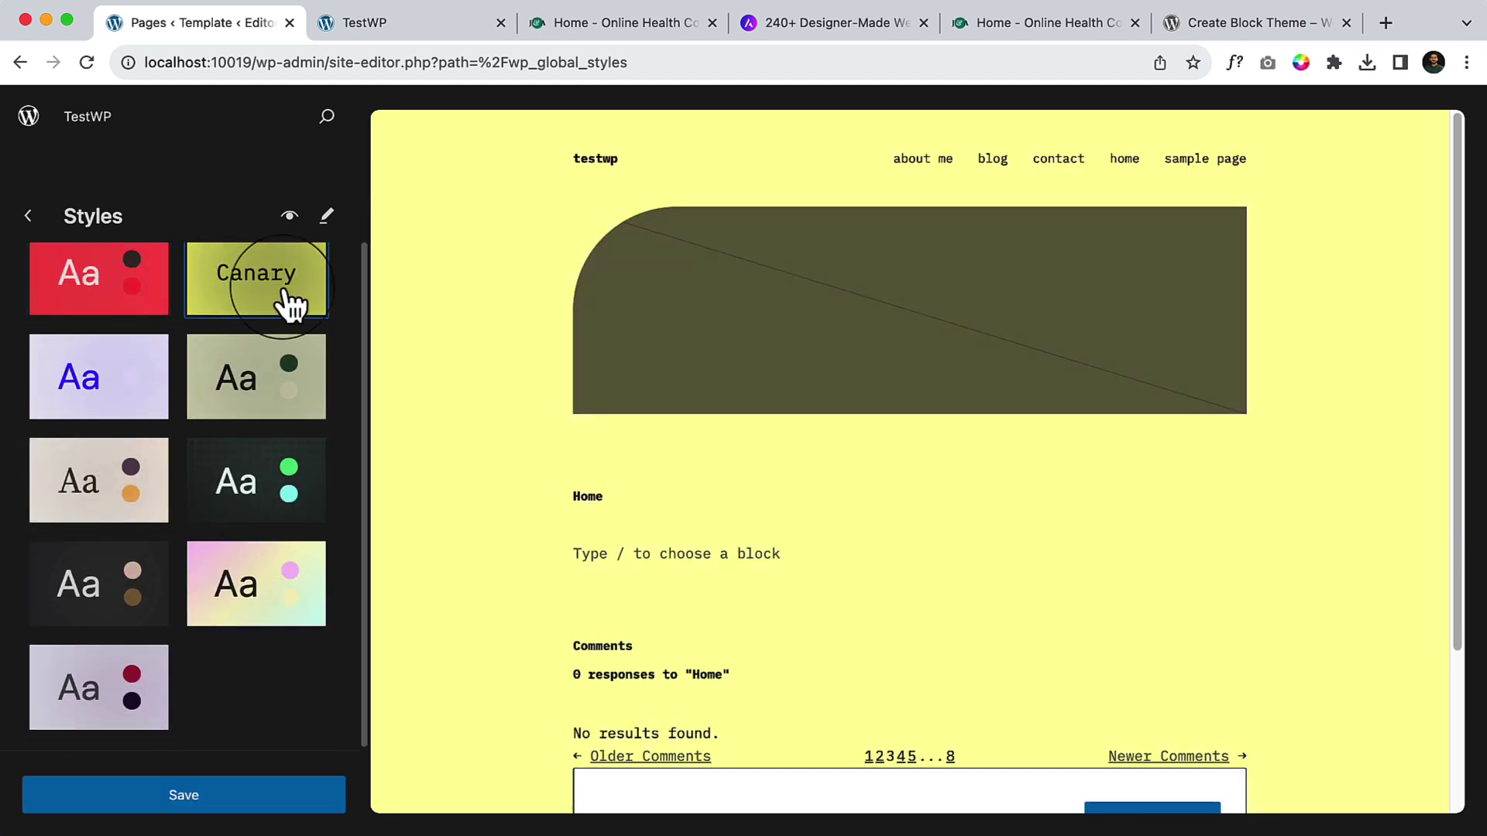
pyautogui.click(147, 372)
pyautogui.scroll(1, 147, 348)
pyautogui.click(147, 322)
pyautogui.scroll(2, 146, 322)
pyautogui.click(133, 394)
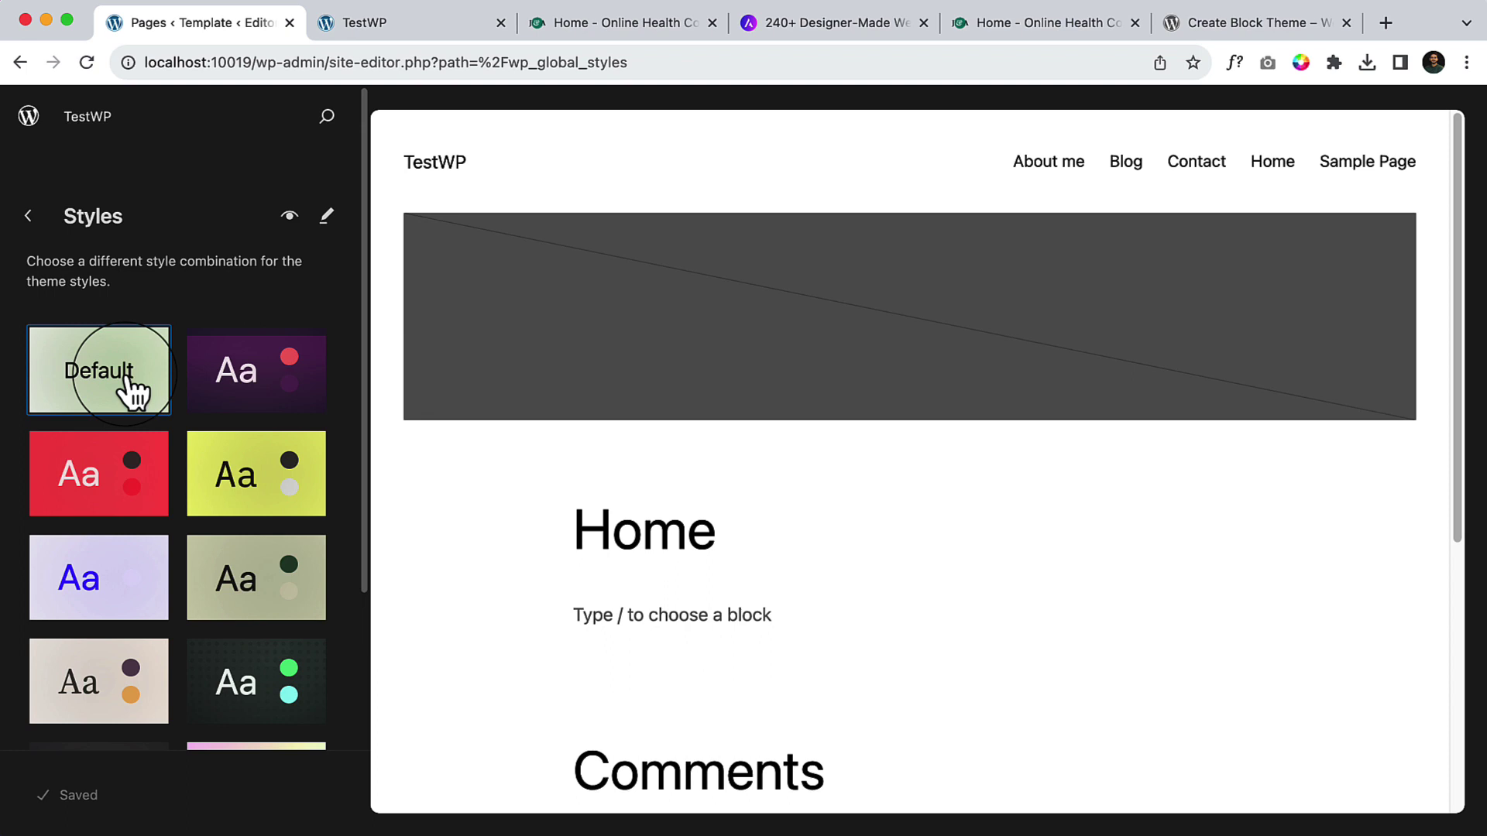
pyautogui.scroll(-3, 128, 392)
pyautogui.scroll(3, 259, 465)
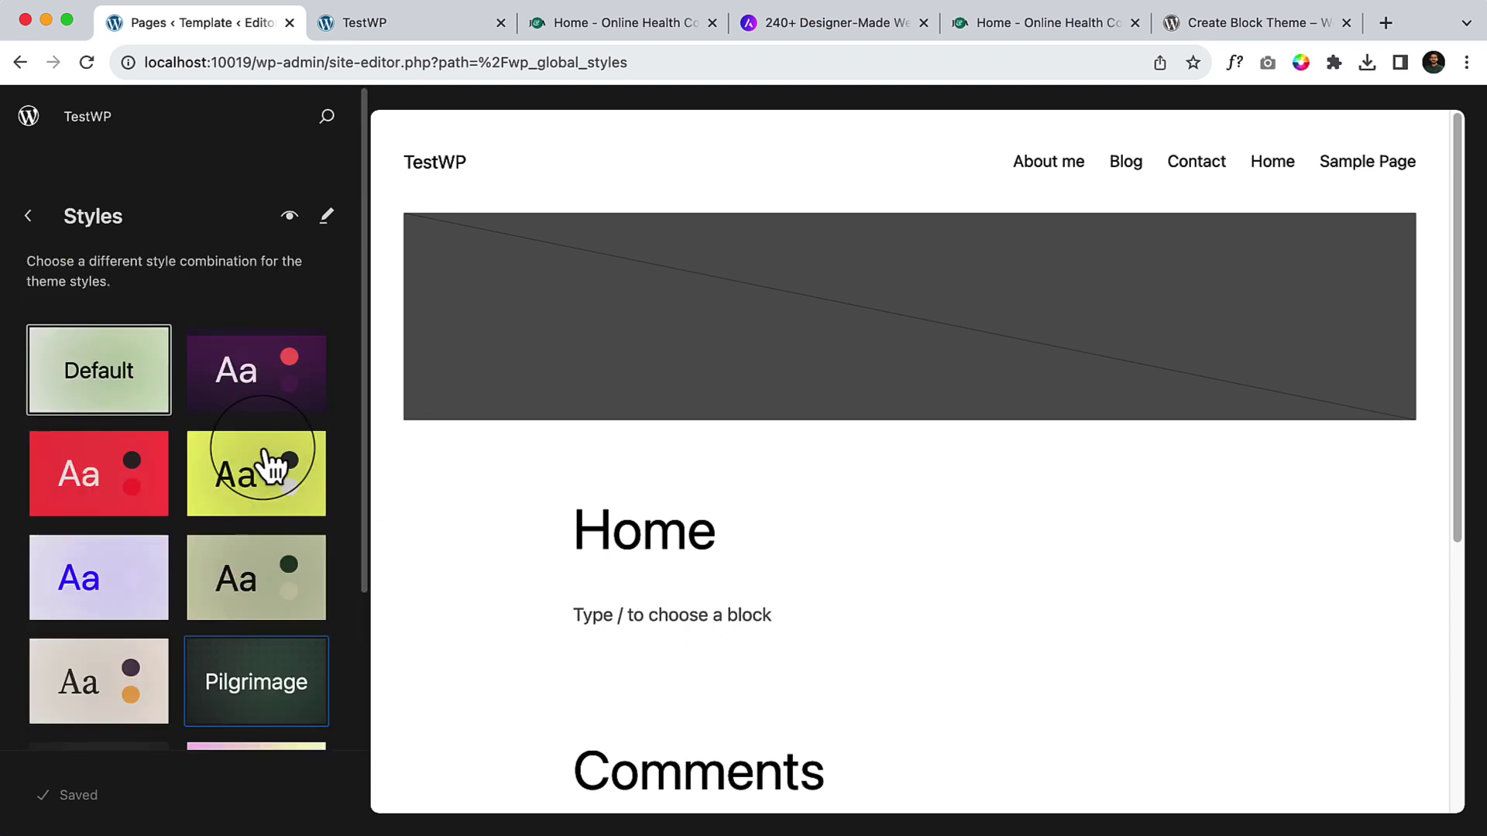
pyautogui.click(110, 371)
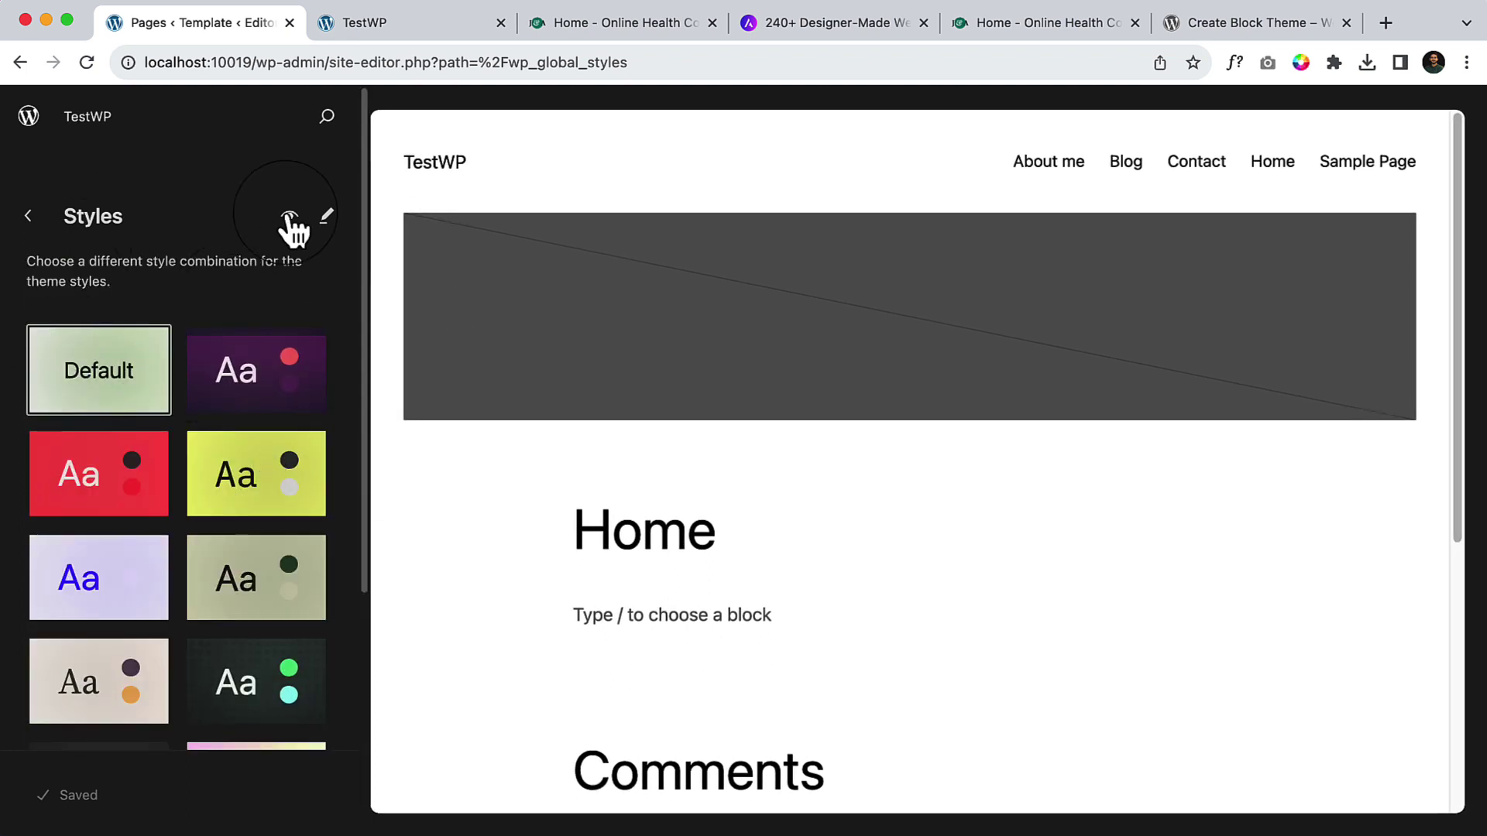
# Step: In the full styles editor, open Colors, check Text color, then open the five-swatch Palette
pyautogui.click(330, 223)
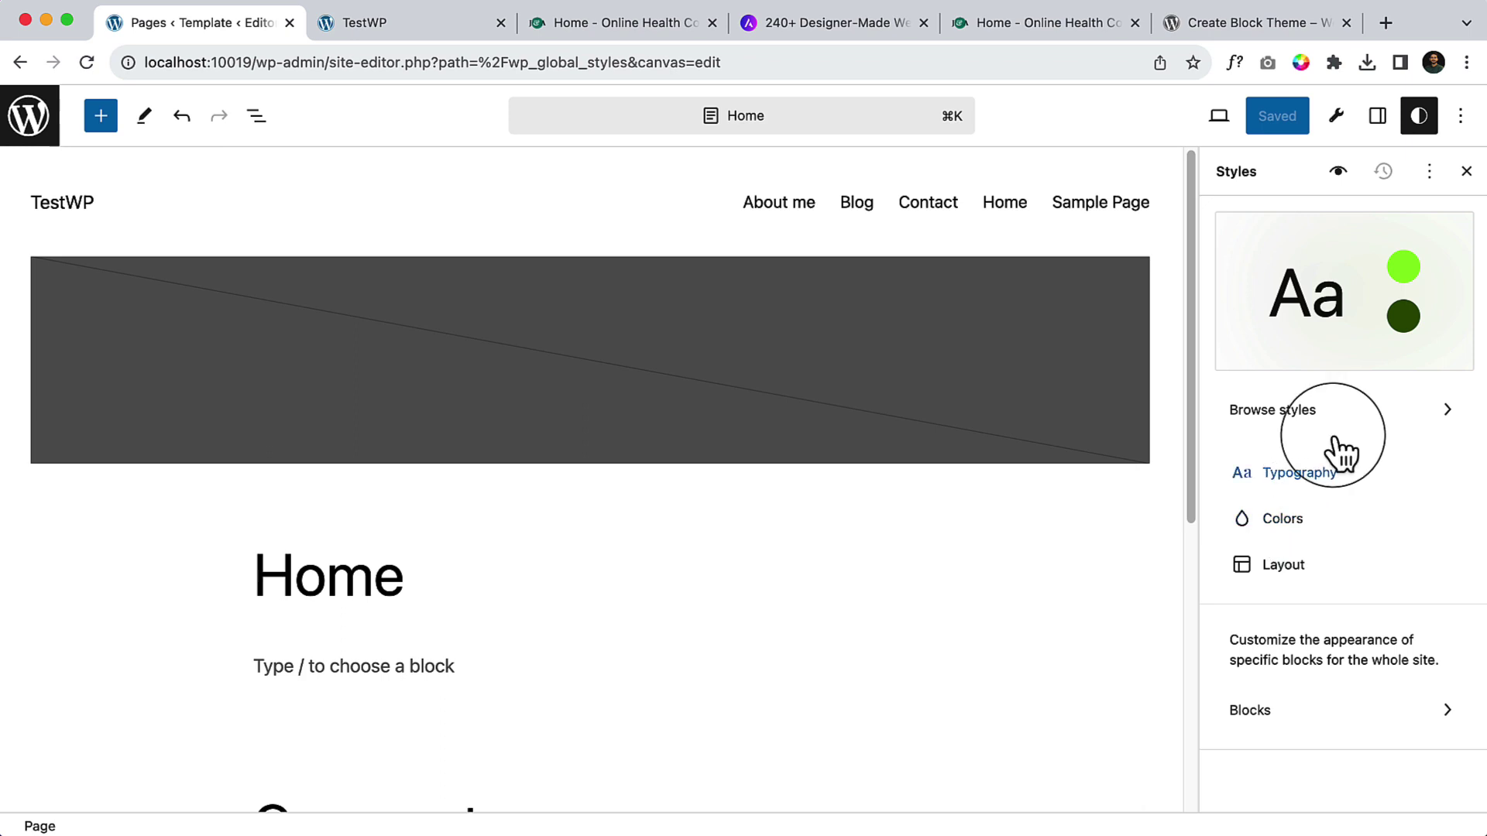
pyautogui.click(1282, 526)
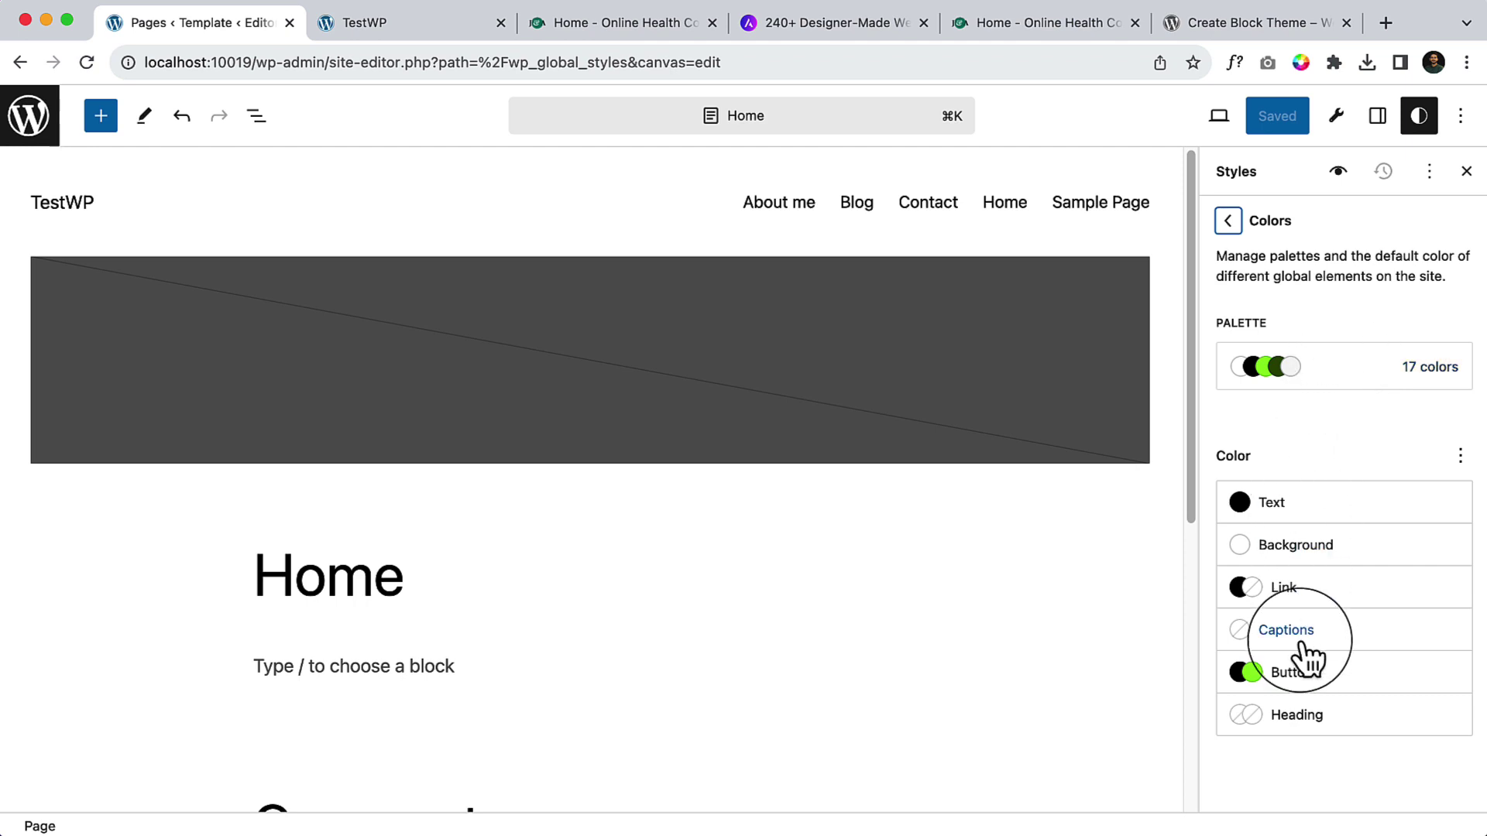
pyautogui.click(1326, 503)
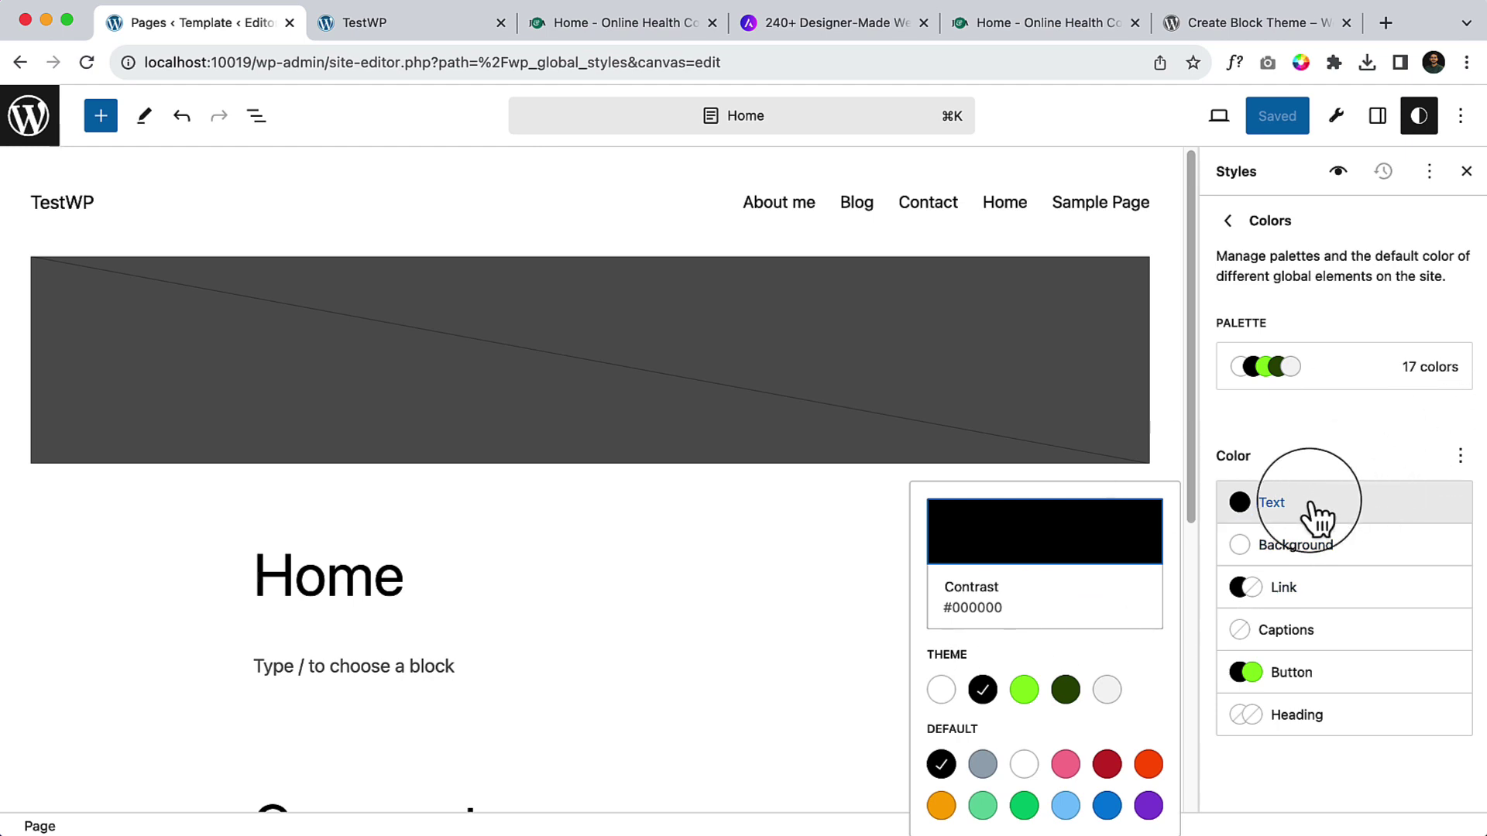
pyautogui.click(1353, 445)
pyautogui.click(1327, 375)
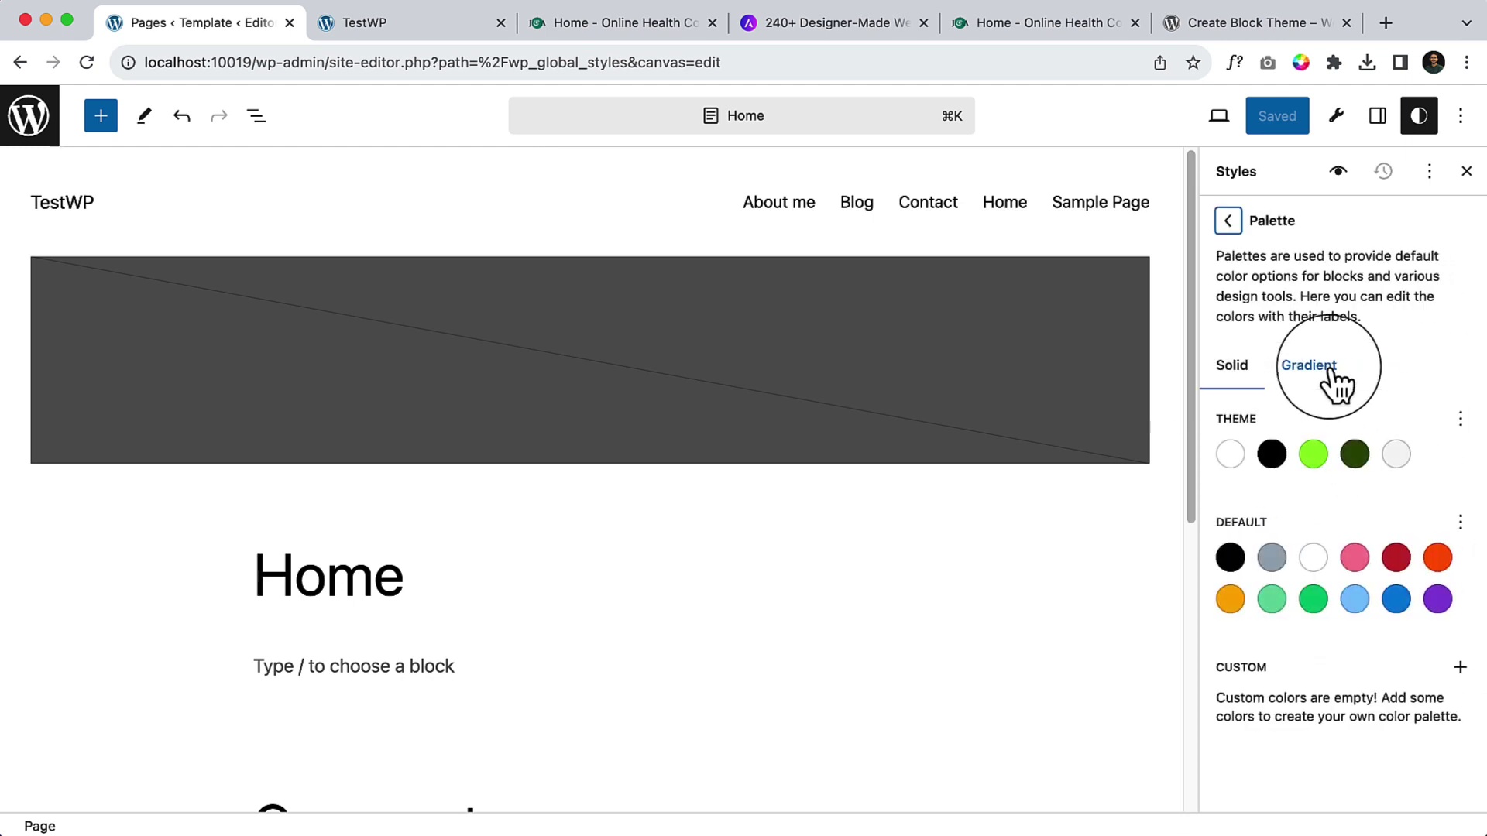
# Step: Change the green theme swatch from 9DFF20 to 226F62, then copy navy 041145 from the picker
pyautogui.click(1320, 455)
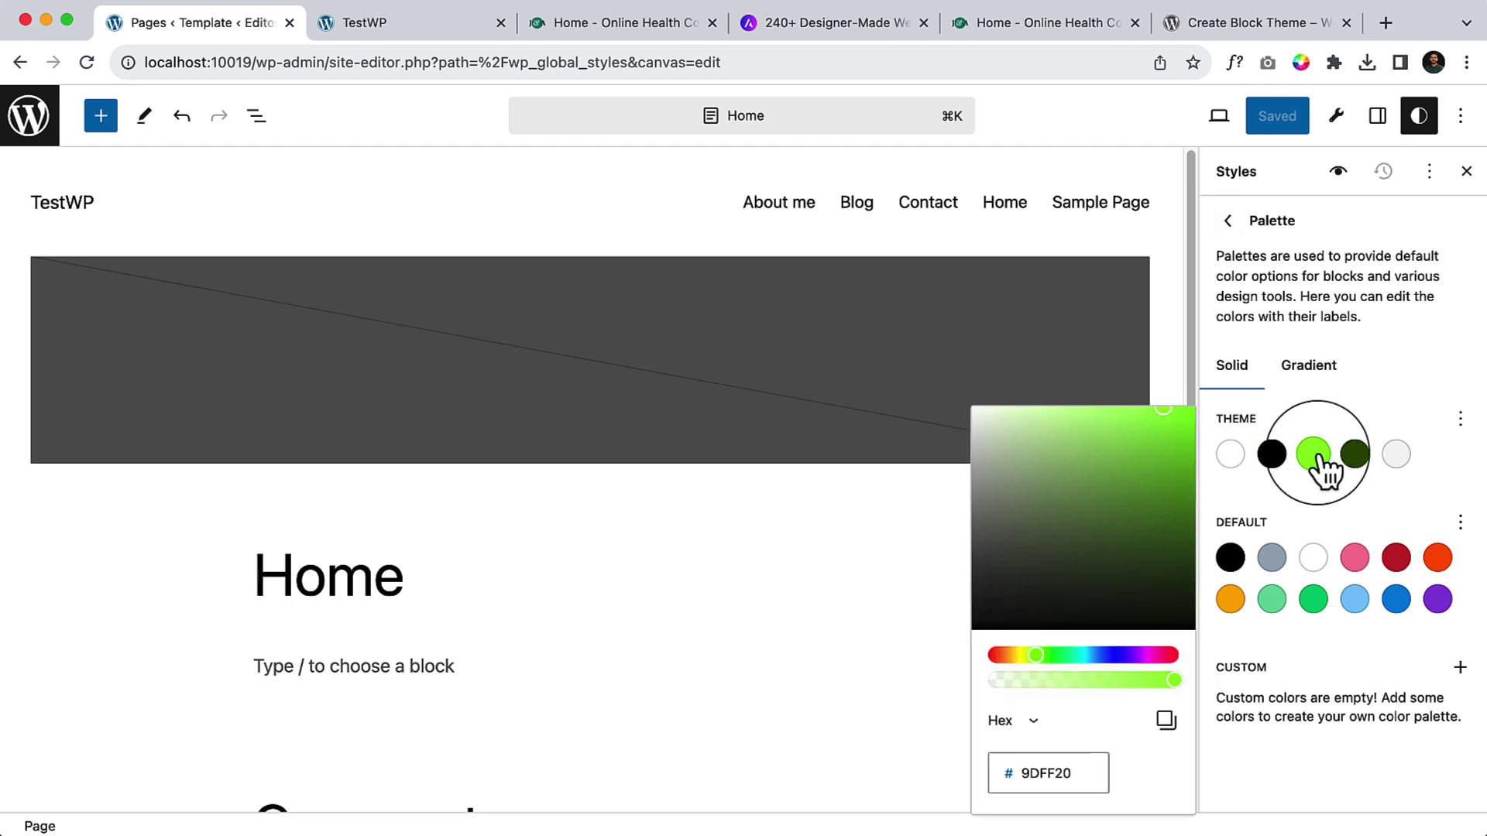
pyautogui.click(1304, 72)
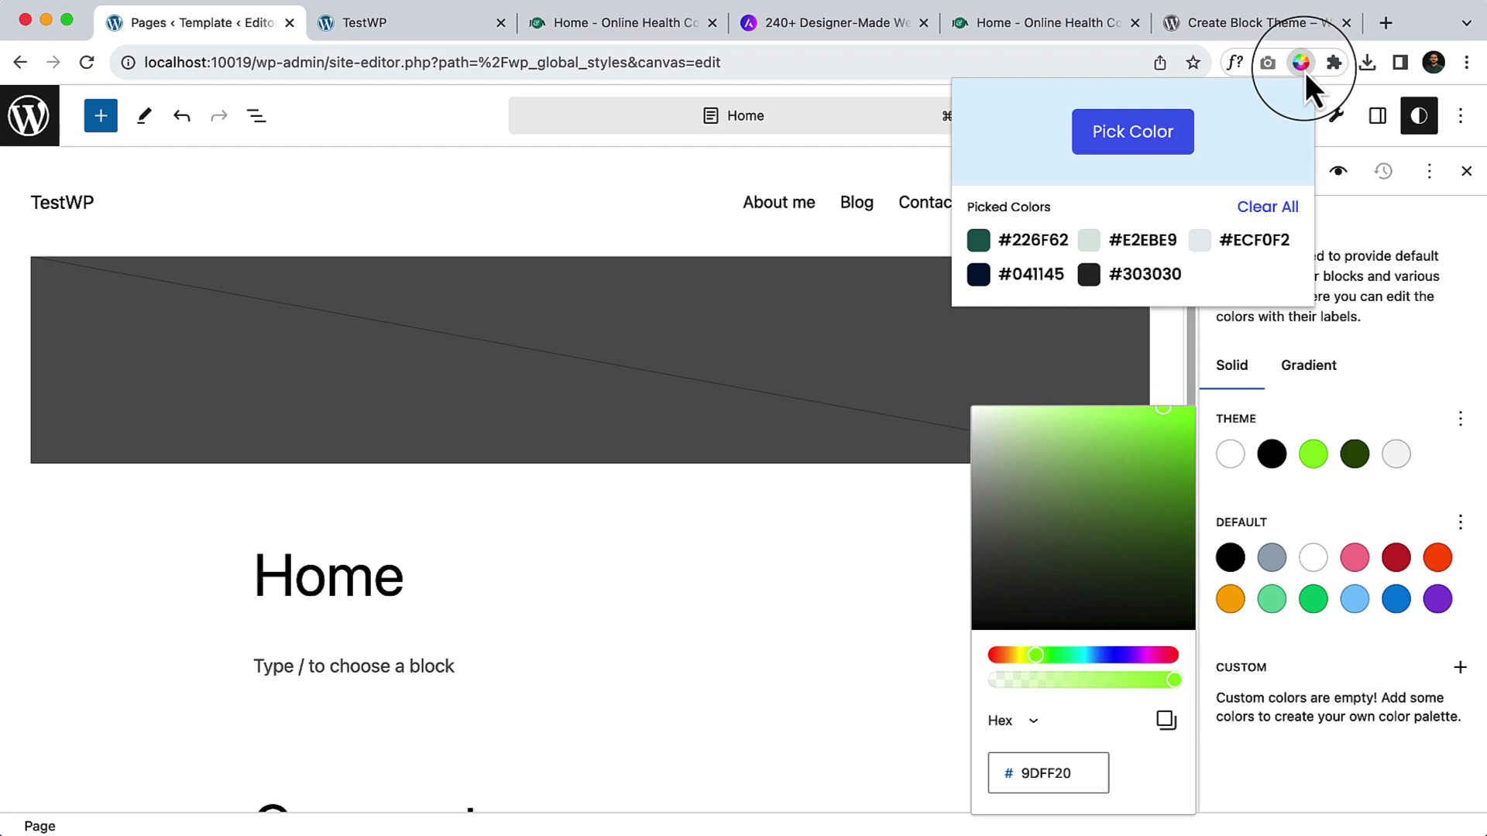
pyautogui.click(1037, 241)
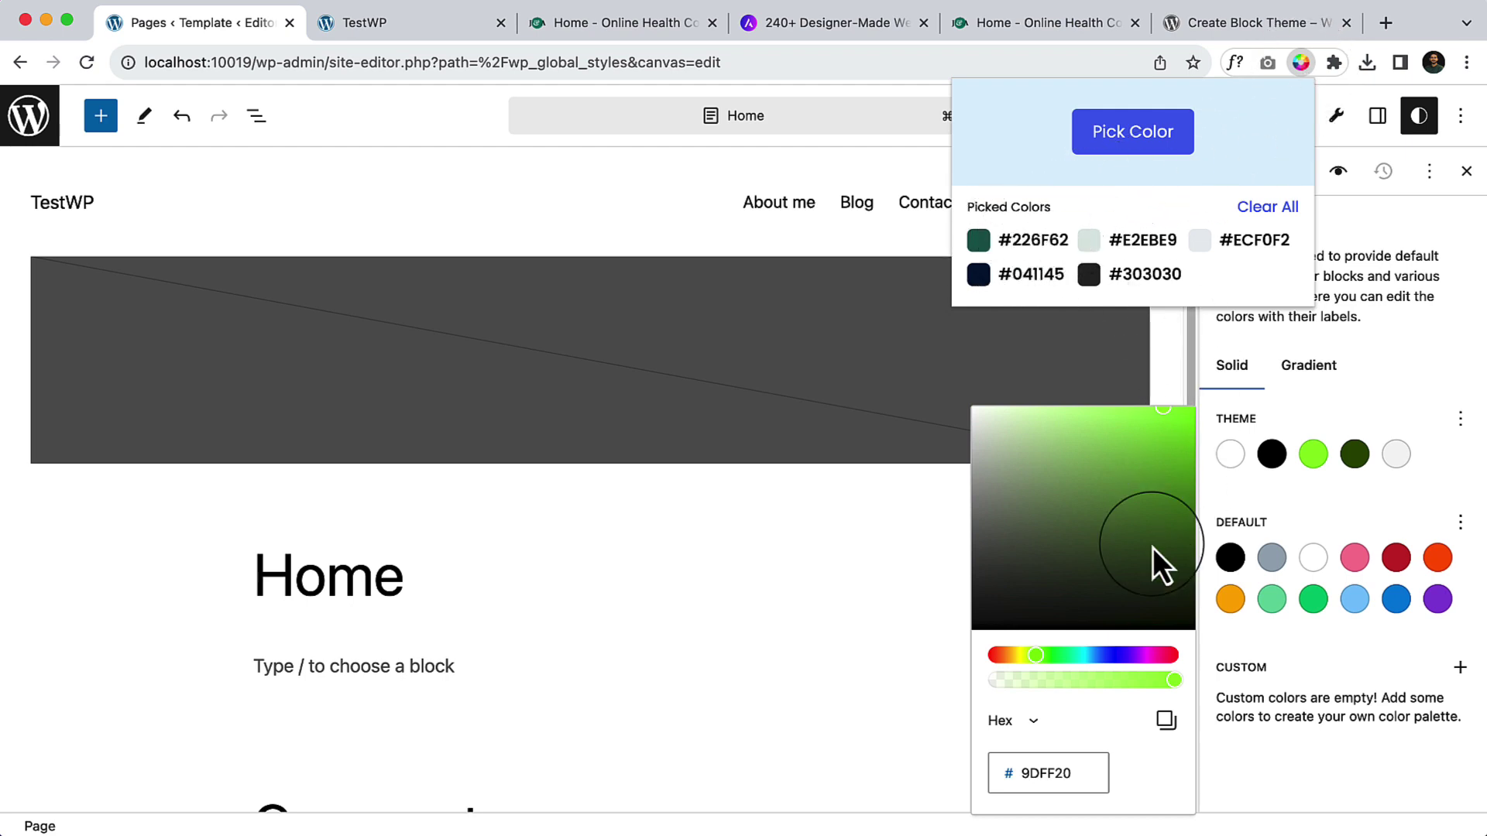
pyautogui.doubleClick(1042, 774)
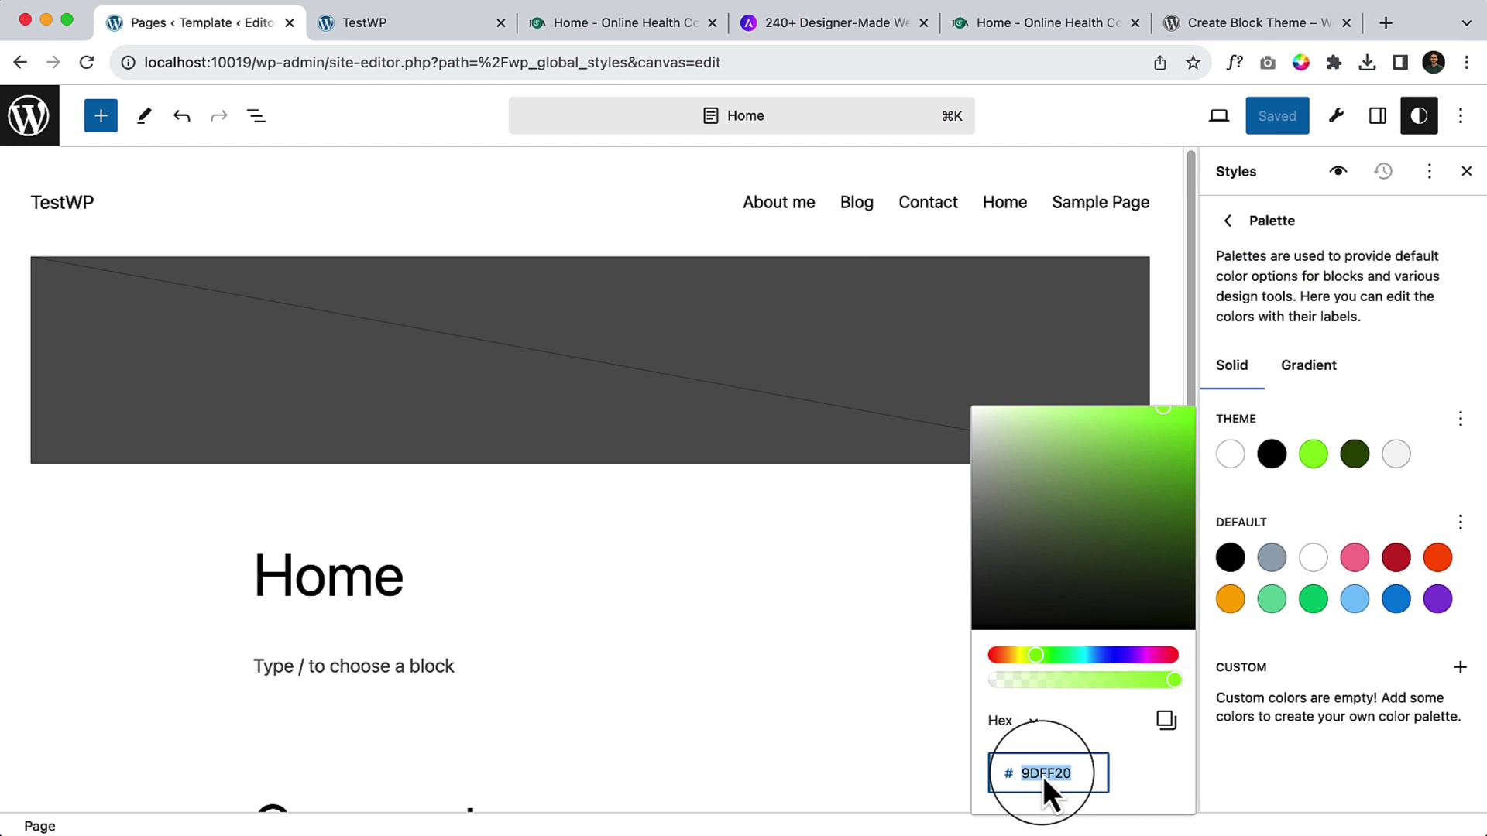
pyautogui.write('226F62')
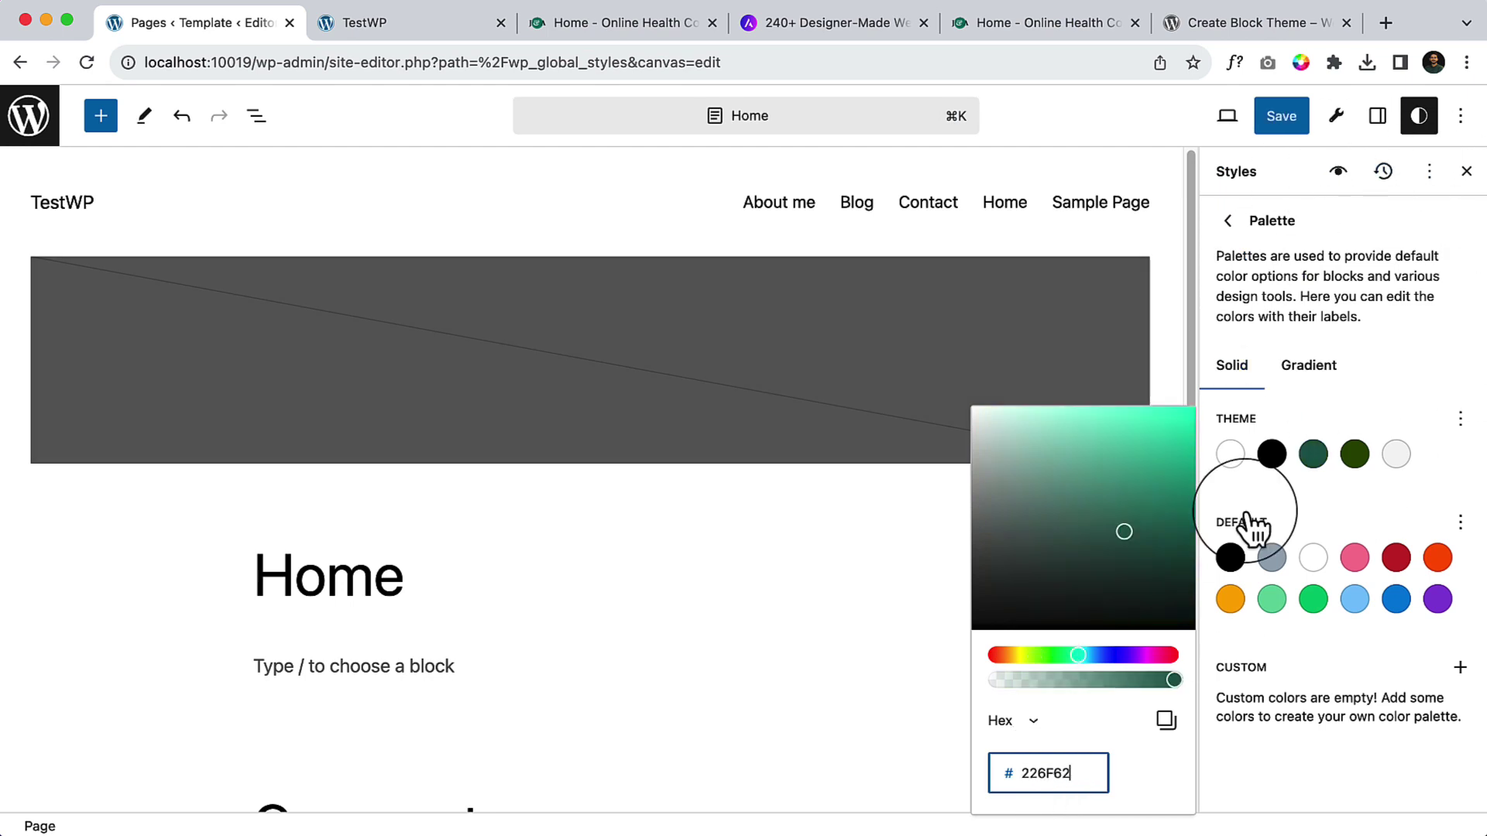
pyautogui.click(1301, 65)
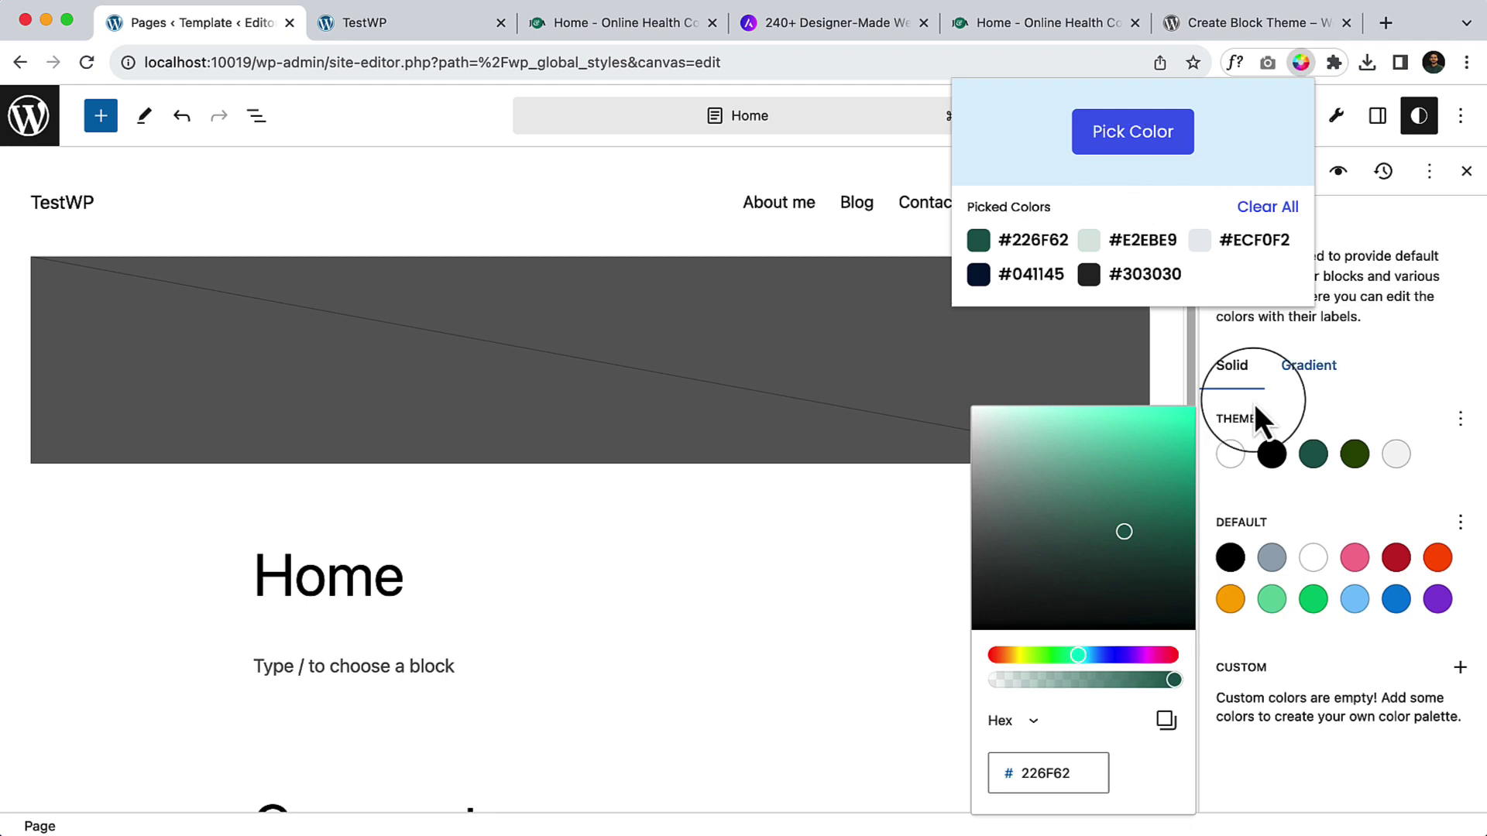
pyautogui.click(1029, 275)
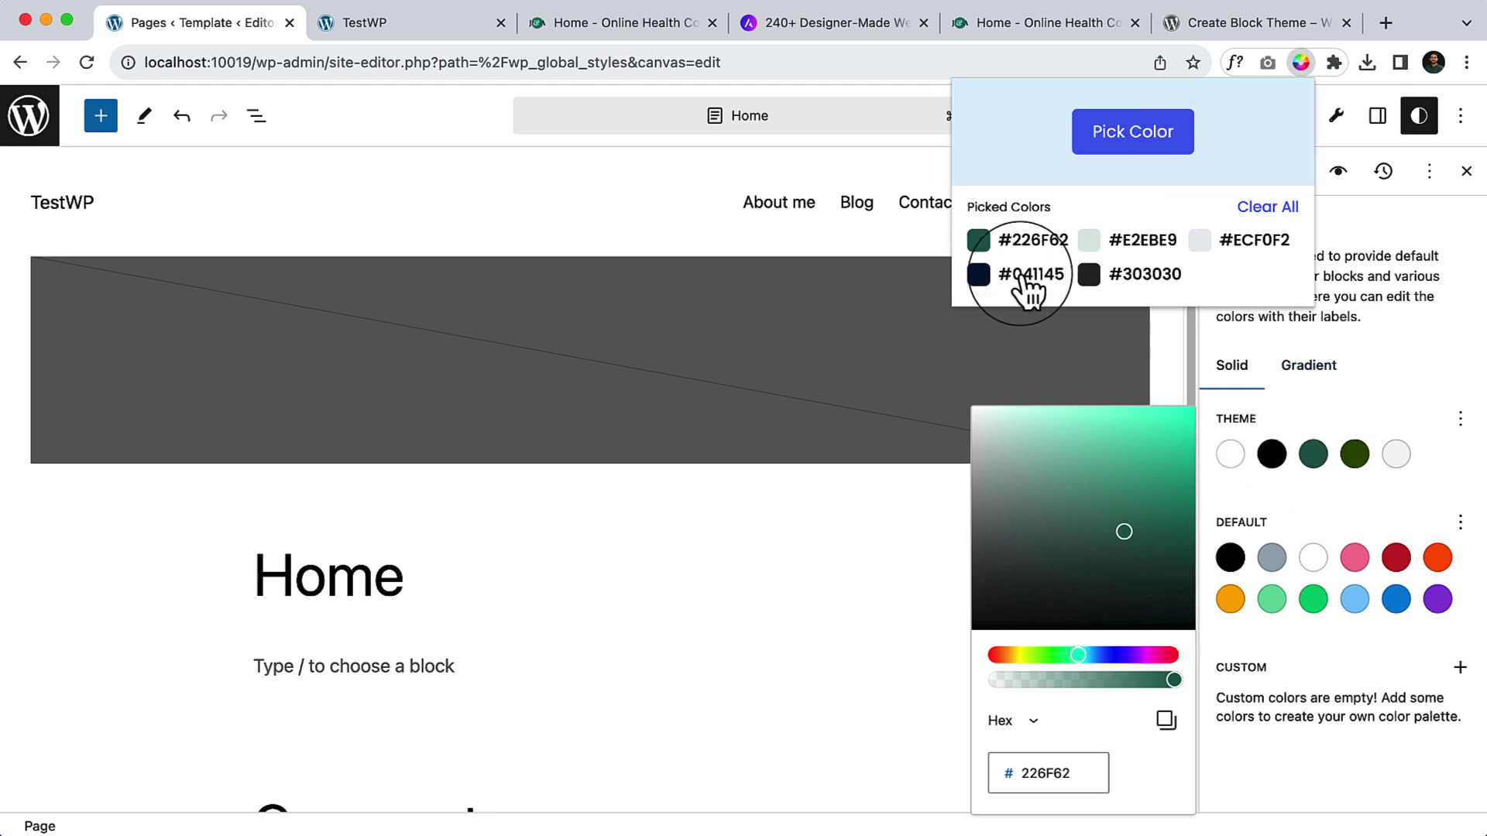
# Step: Replace the black theme colour with navy 041145, then copy E2EBE9 from the picker
pyautogui.click(1272, 456)
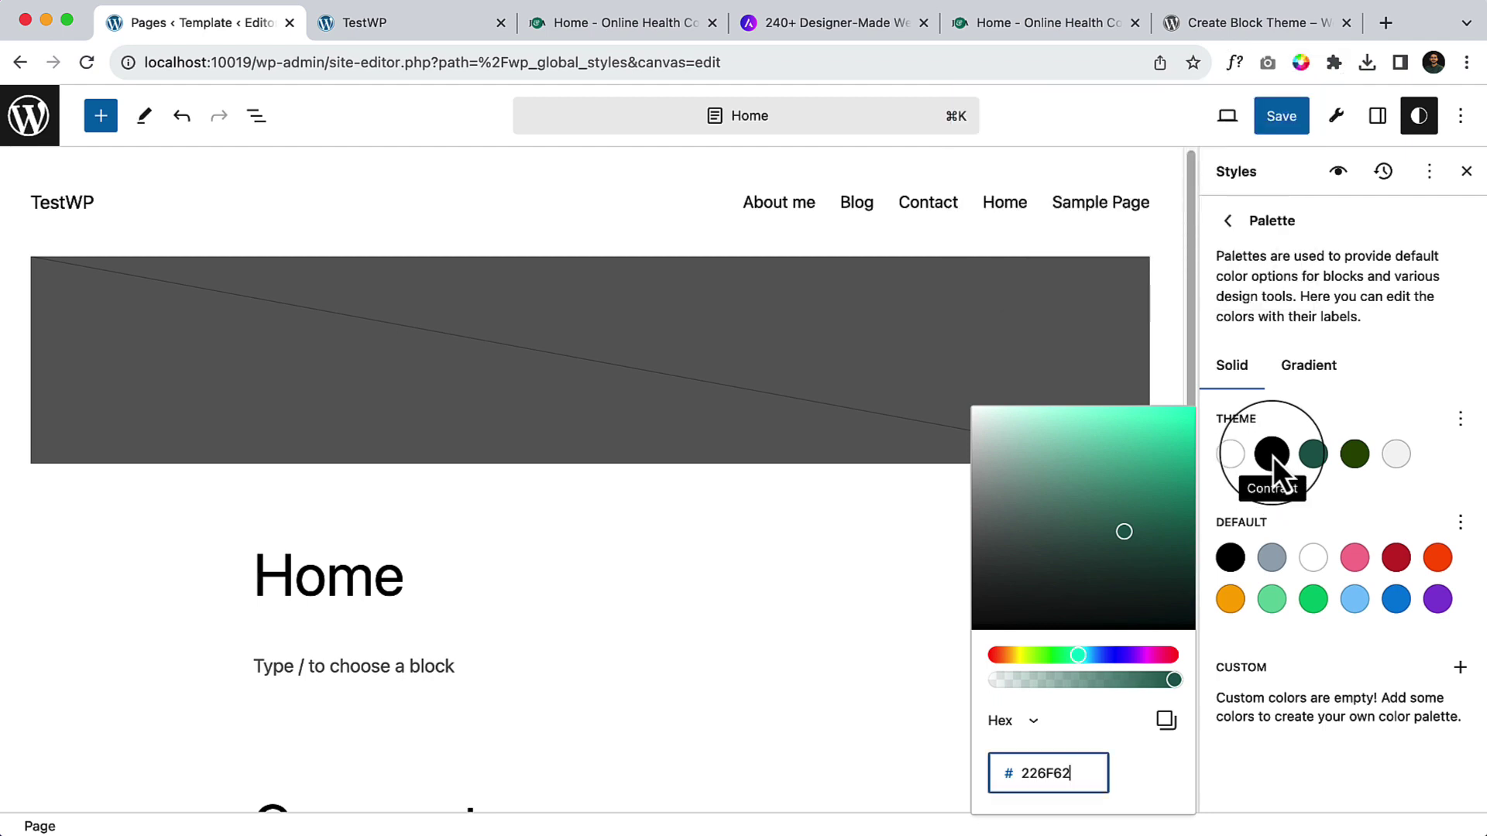
pyautogui.click(1272, 455)
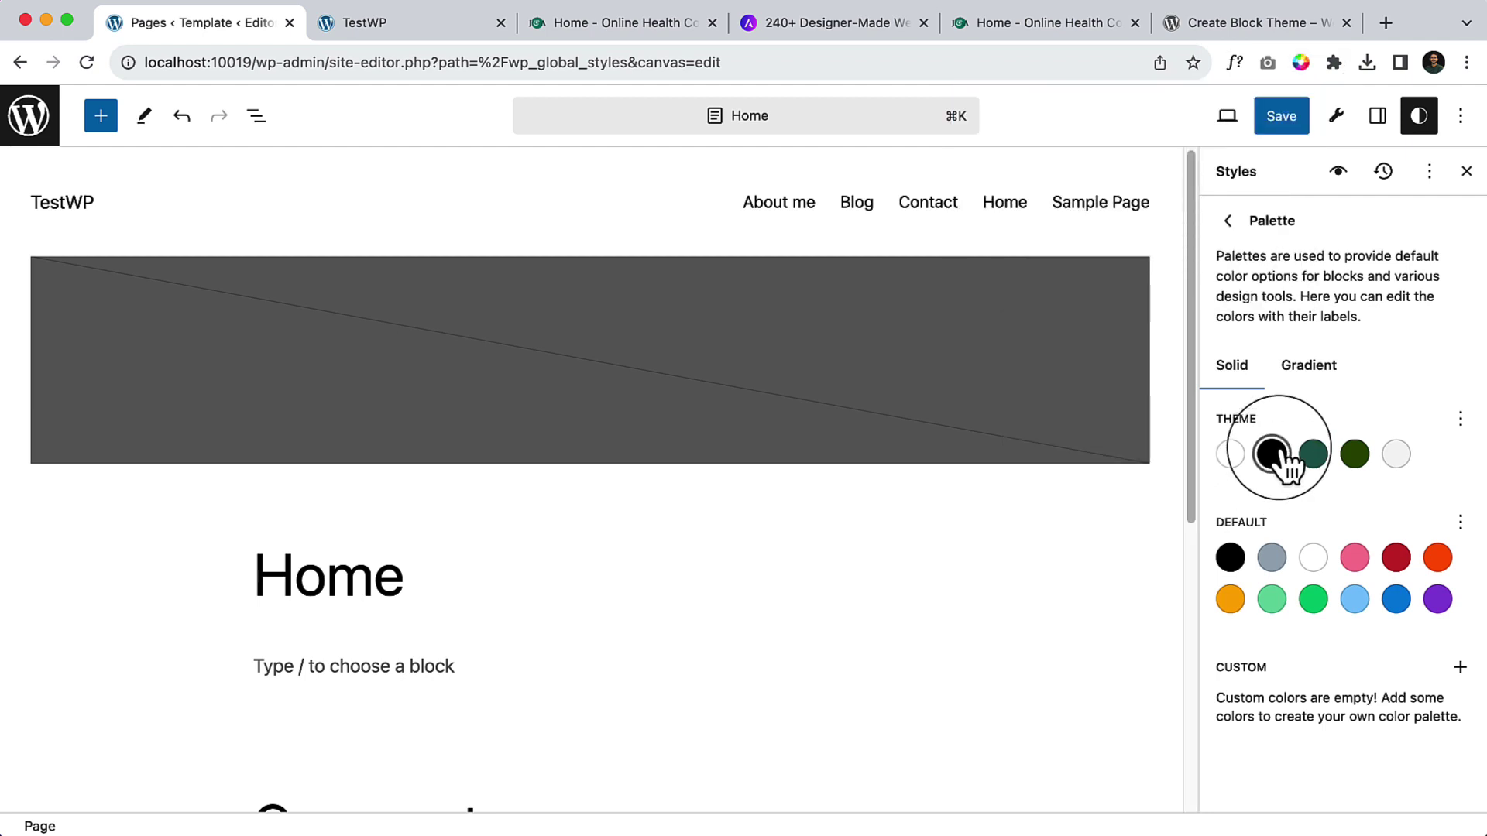
pyautogui.click(1283, 453)
pyautogui.press('super+v')
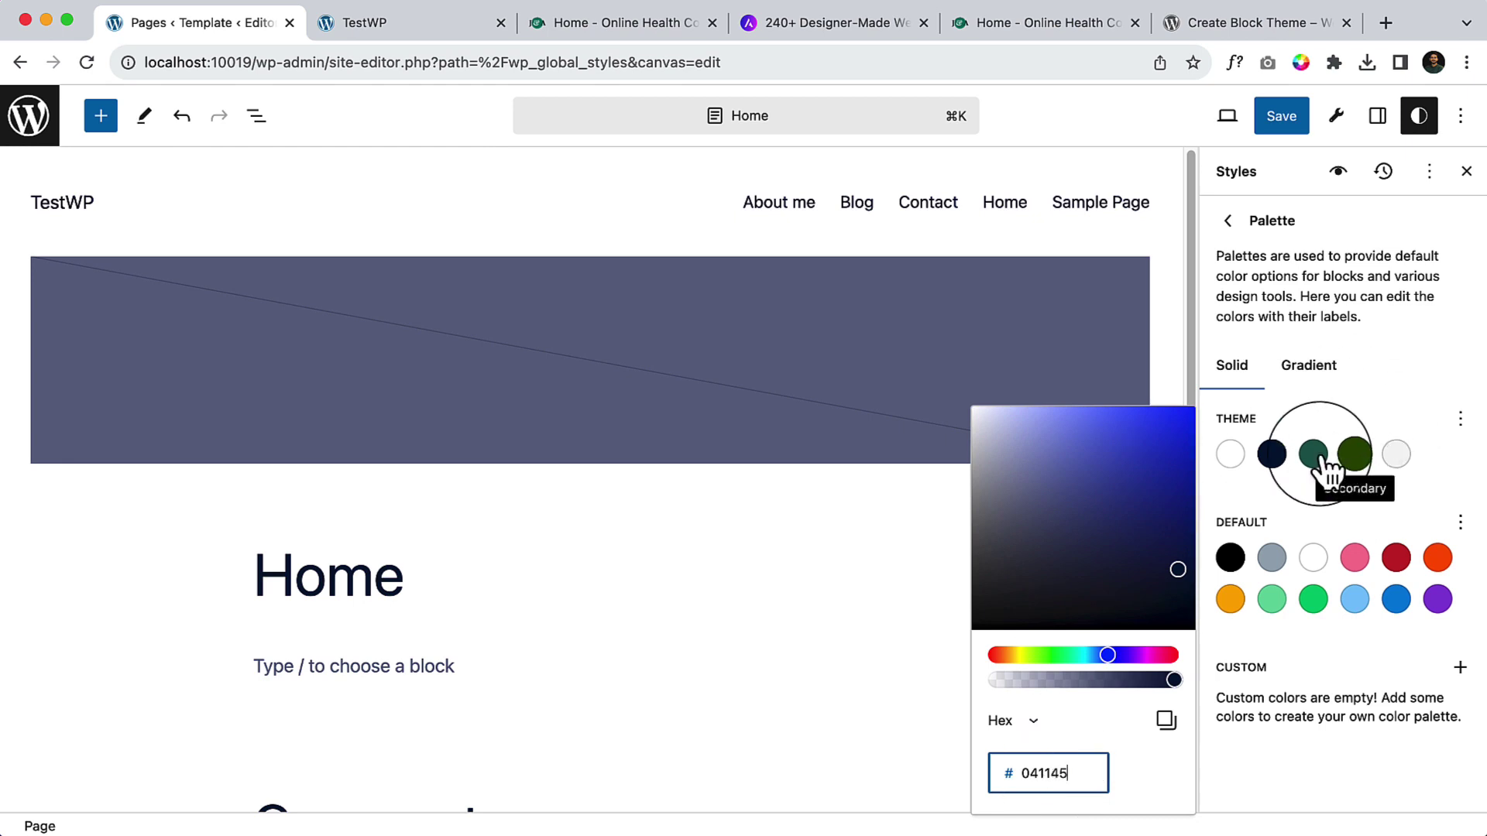
pyautogui.click(1299, 63)
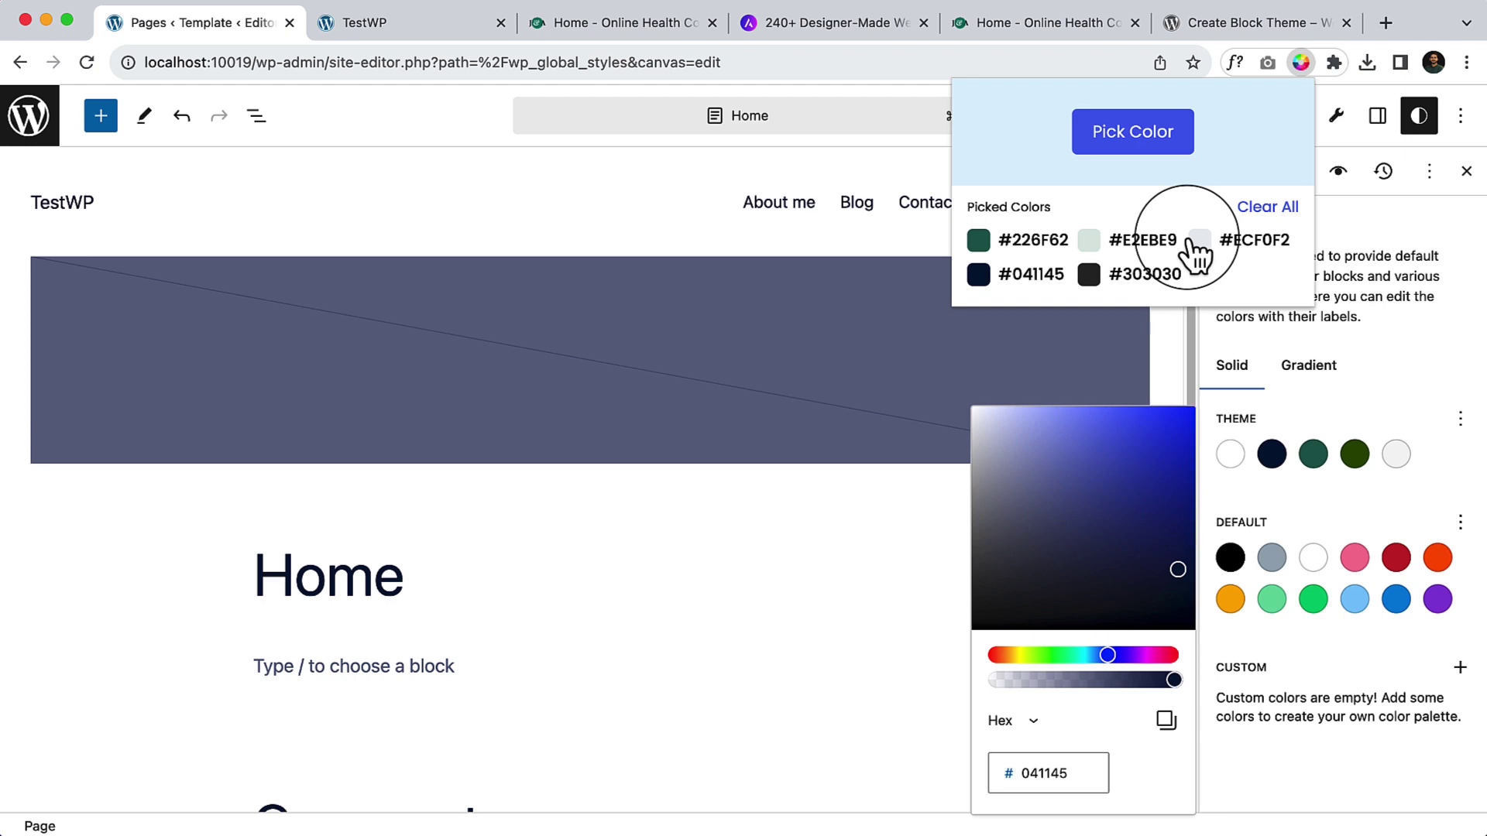
pyautogui.click(1146, 242)
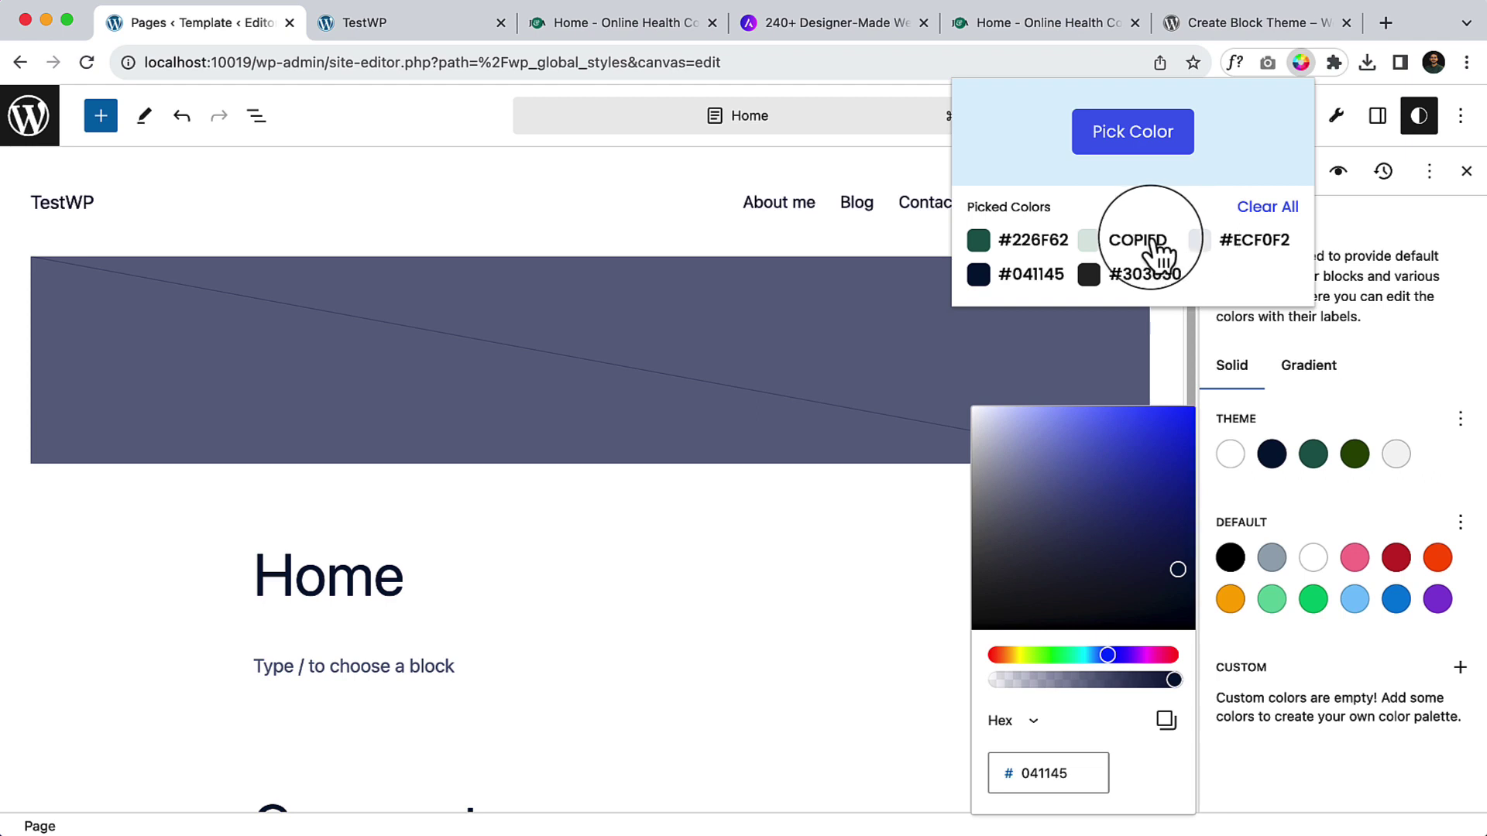
# Step: Change the last theme swatch from F6F6F6 to E2EBE9, then copy another picked colour code
pyautogui.click(1394, 457)
pyautogui.click(1393, 457)
pyautogui.click(1393, 457)
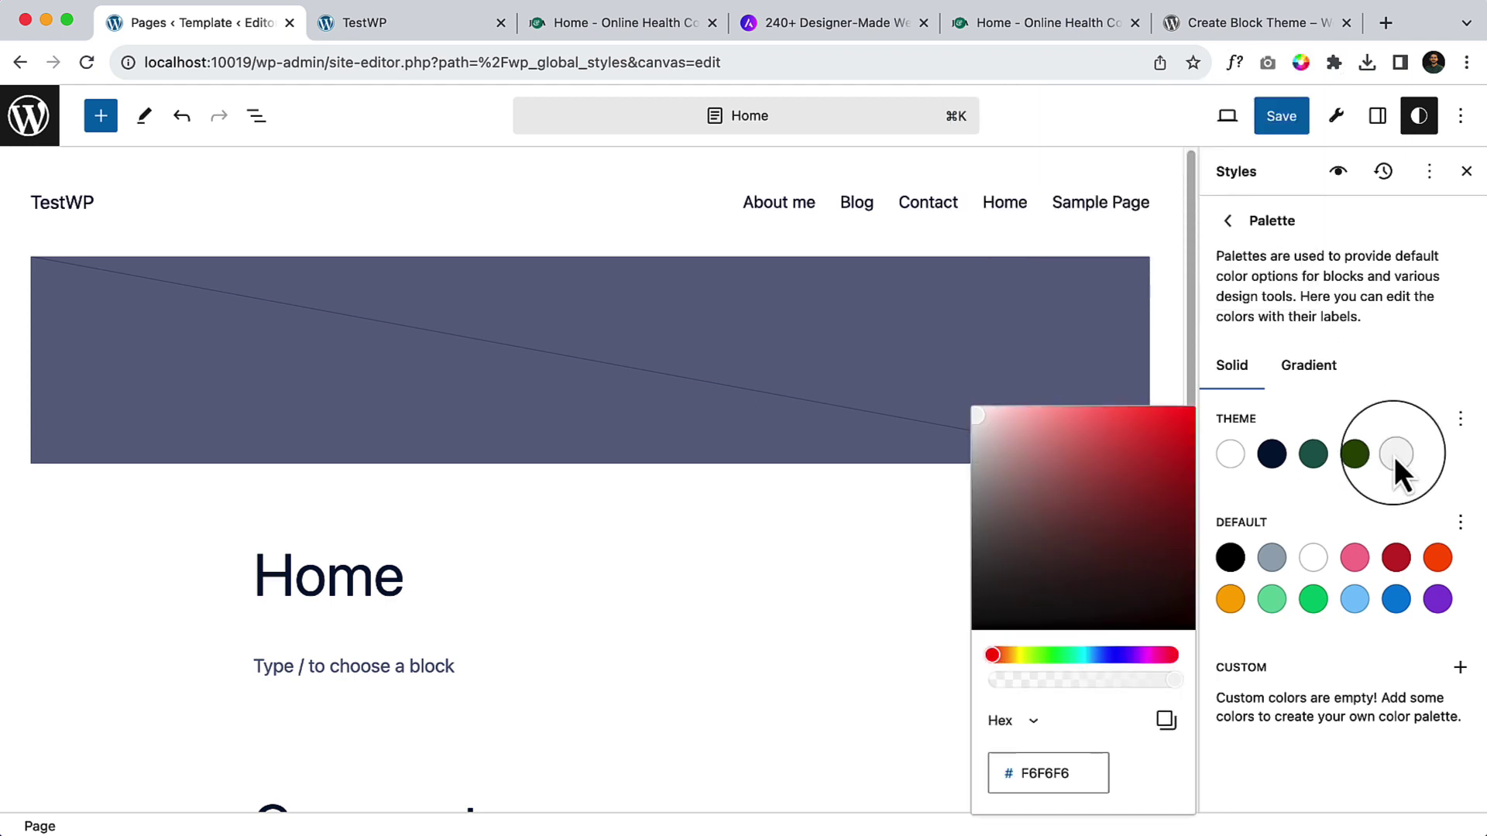
pyautogui.doubleClick(1049, 774)
pyautogui.press('super+v')
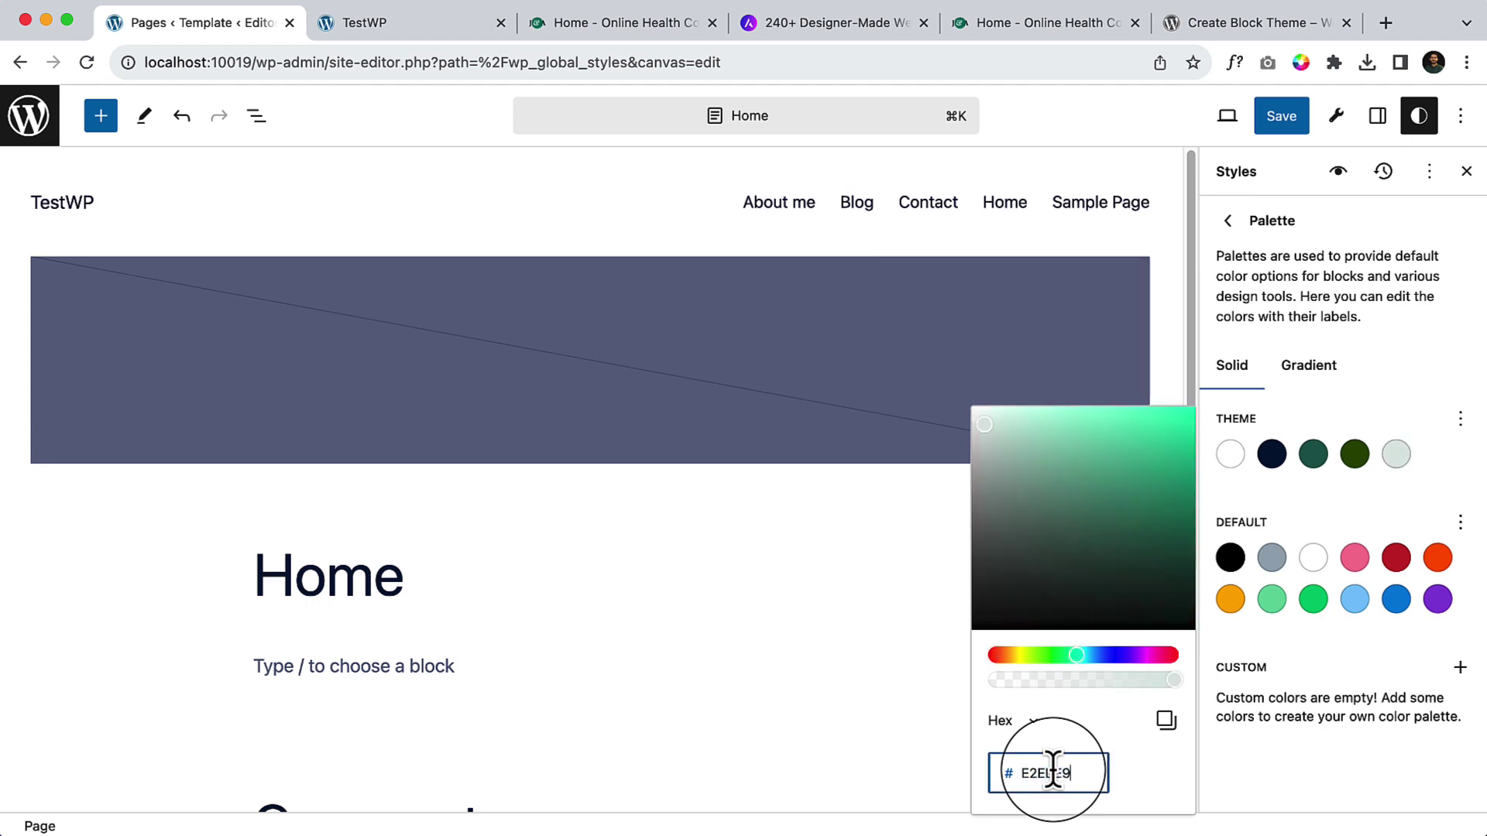
pyautogui.click(1301, 62)
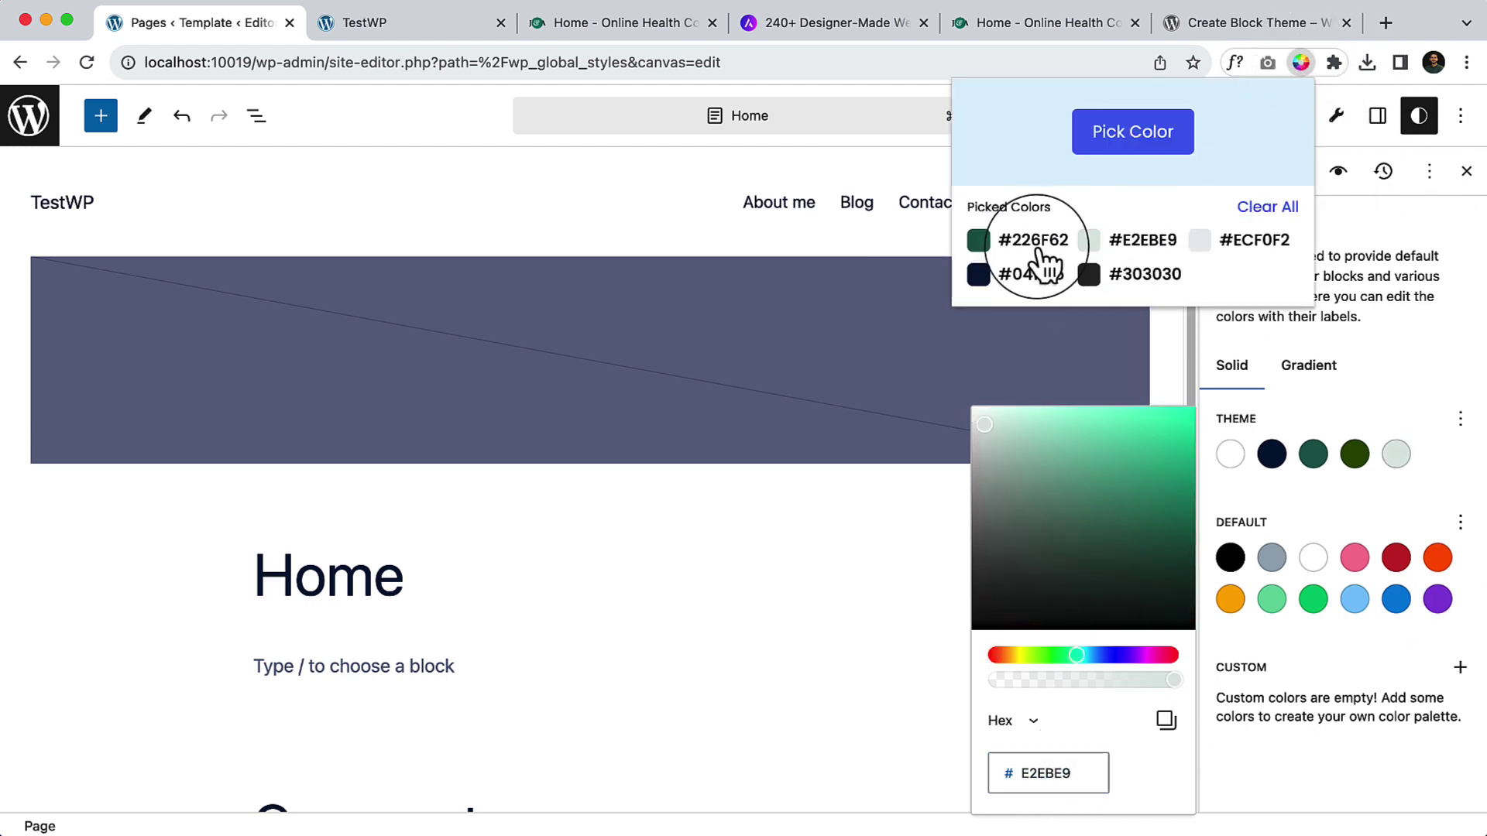
pyautogui.click(1112, 278)
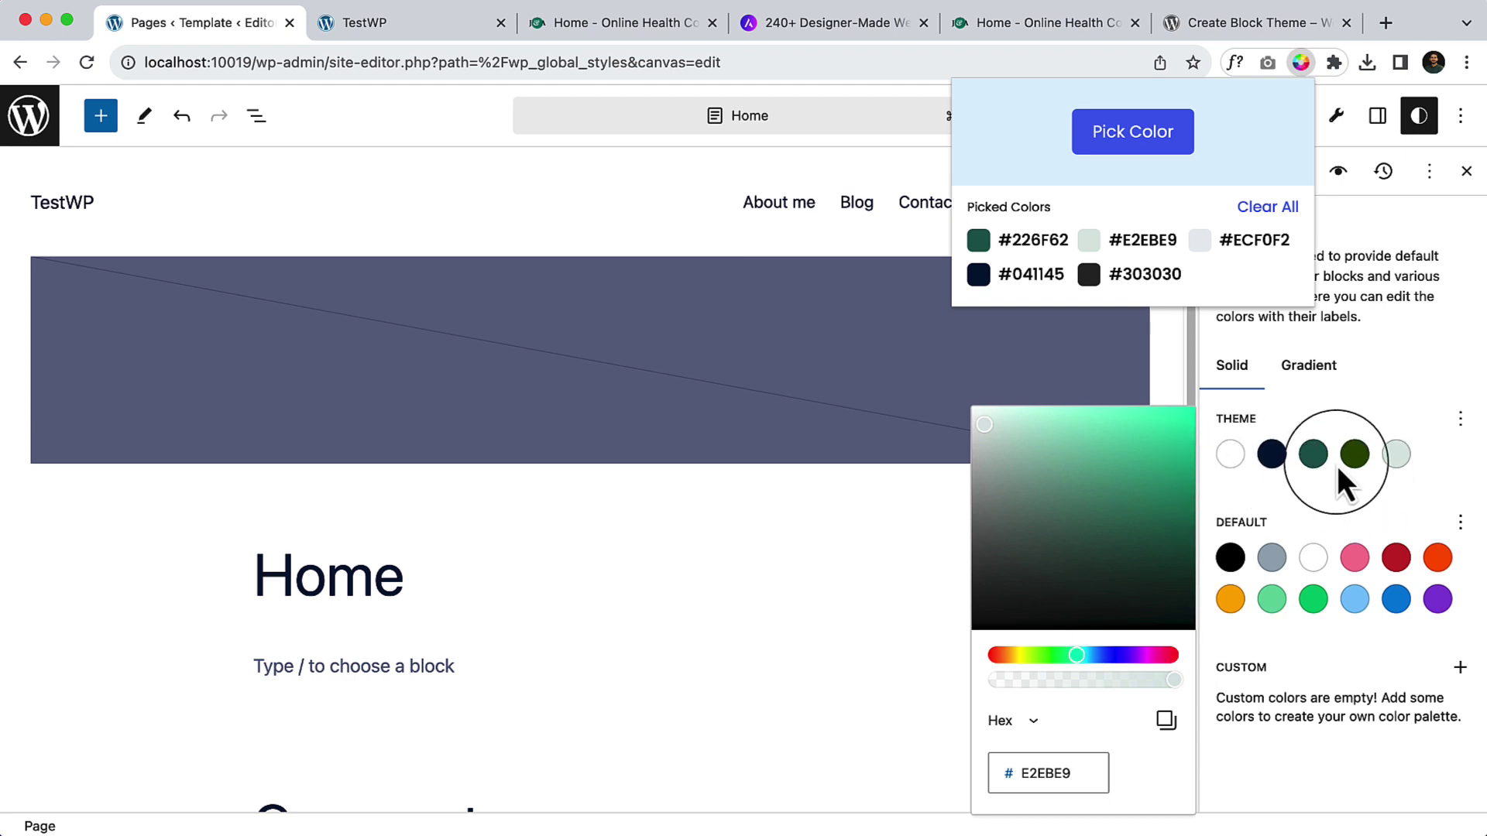
pyautogui.press('Escape')
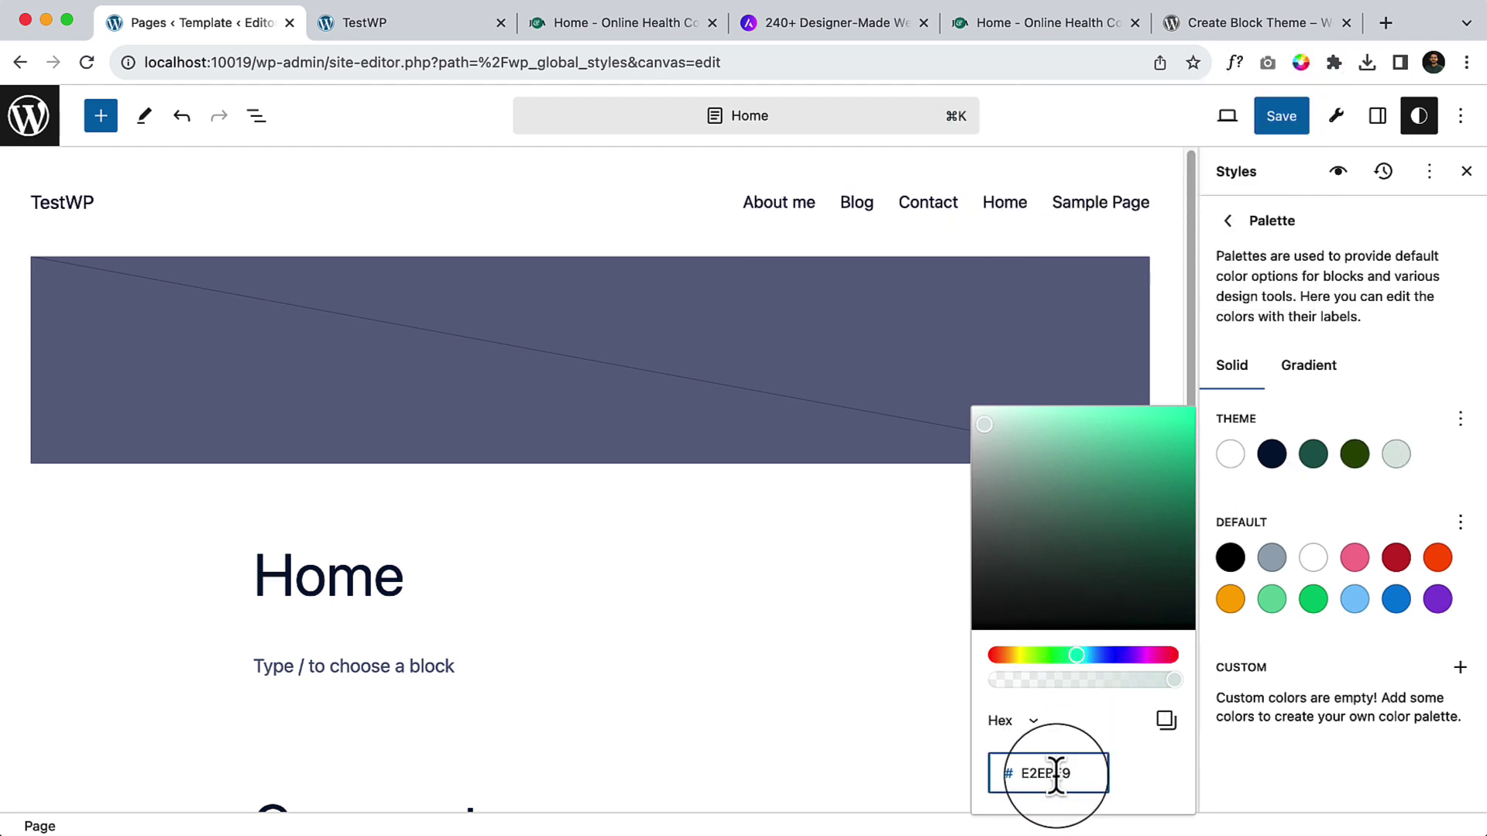
# Step: Set the olive 345C00 theme swatch to 226F62, then darken it to 0B493F
pyautogui.click(1314, 462)
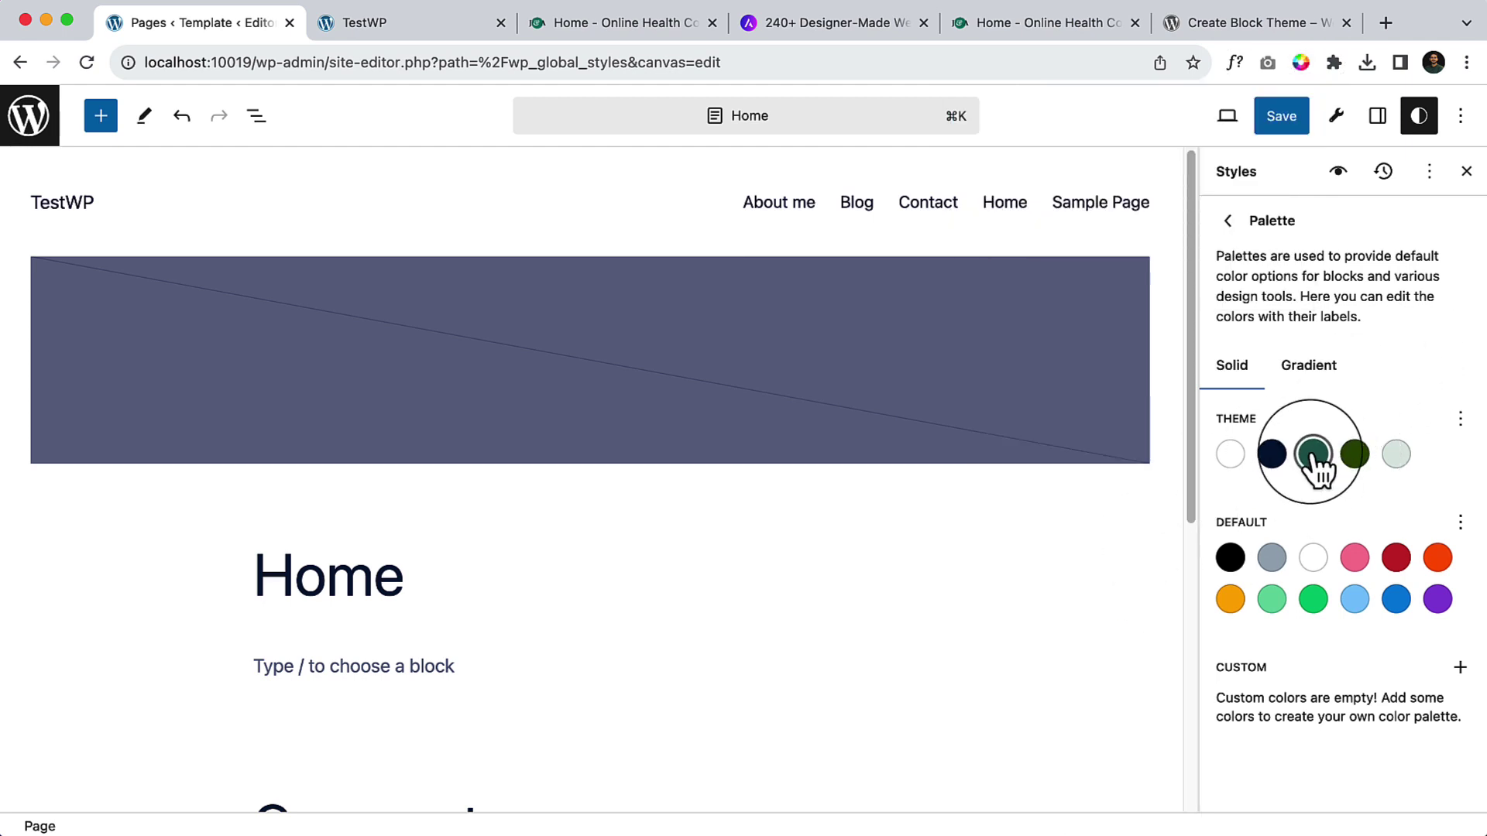
pyautogui.click(1314, 457)
pyautogui.doubleClick(1038, 773)
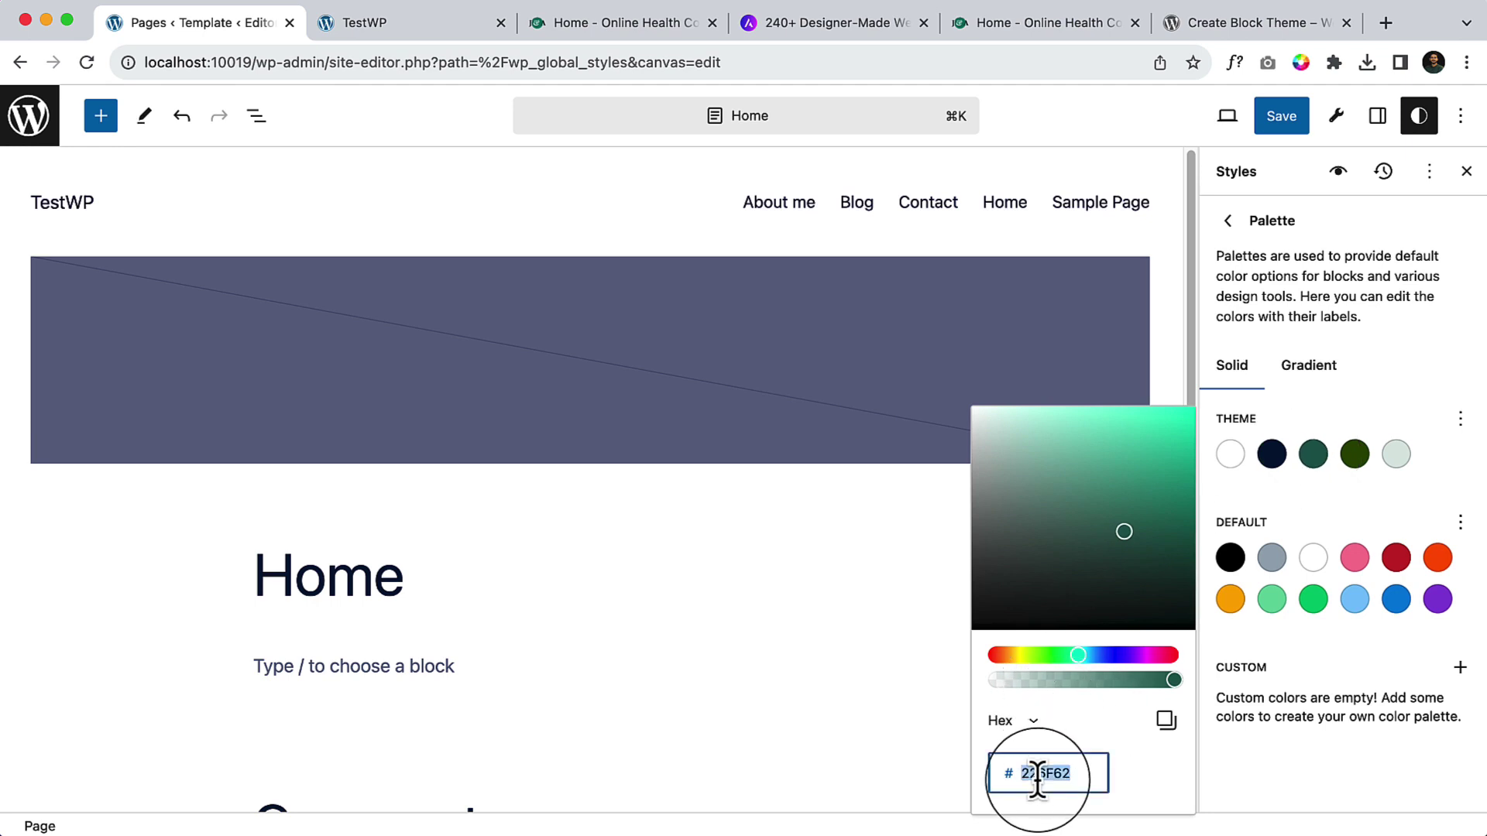
pyautogui.click(1363, 463)
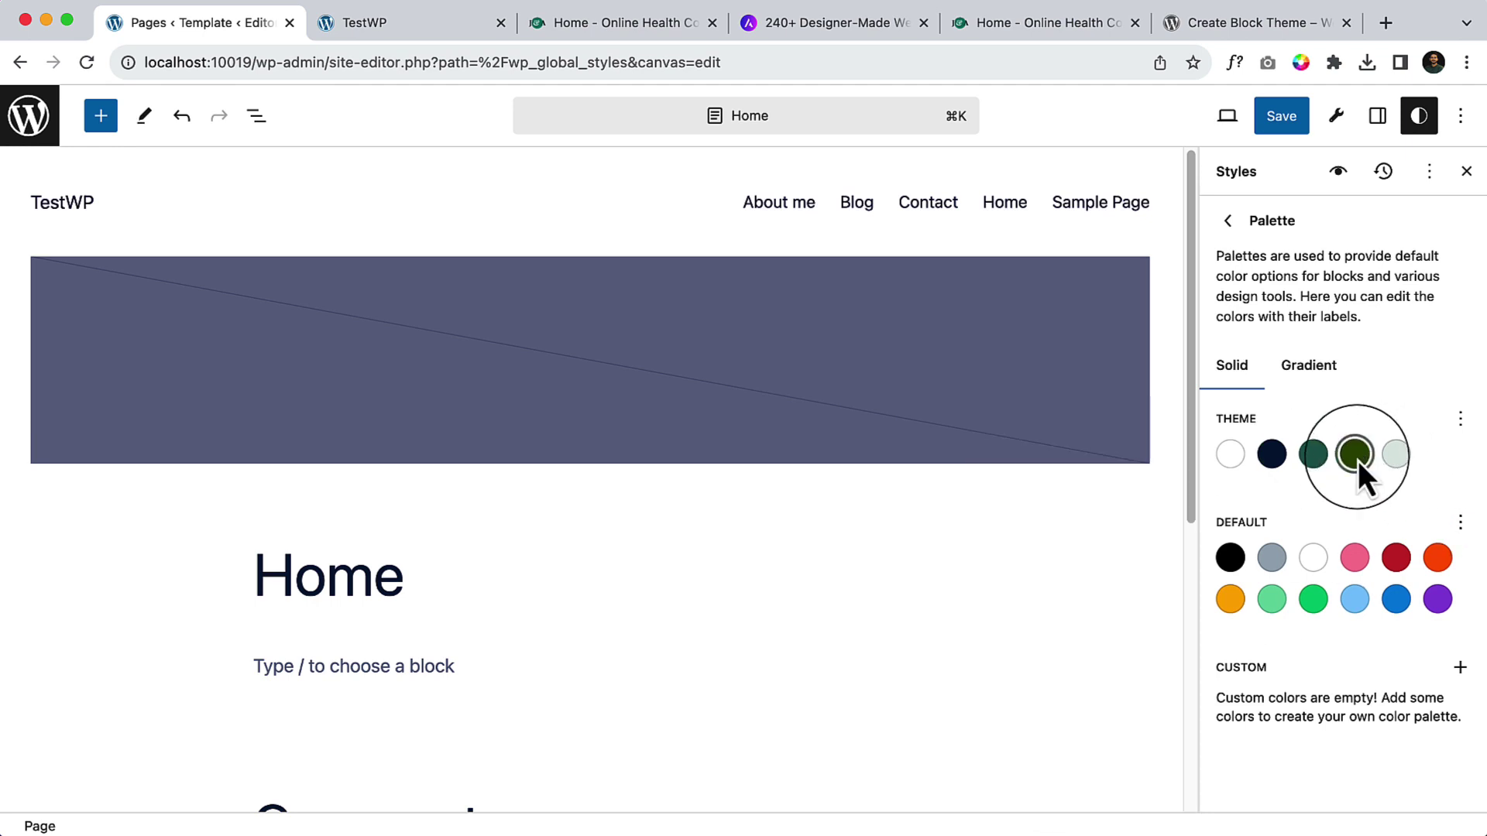
pyautogui.click(1361, 463)
pyautogui.doubleClick(1049, 773)
pyautogui.write('226F62')
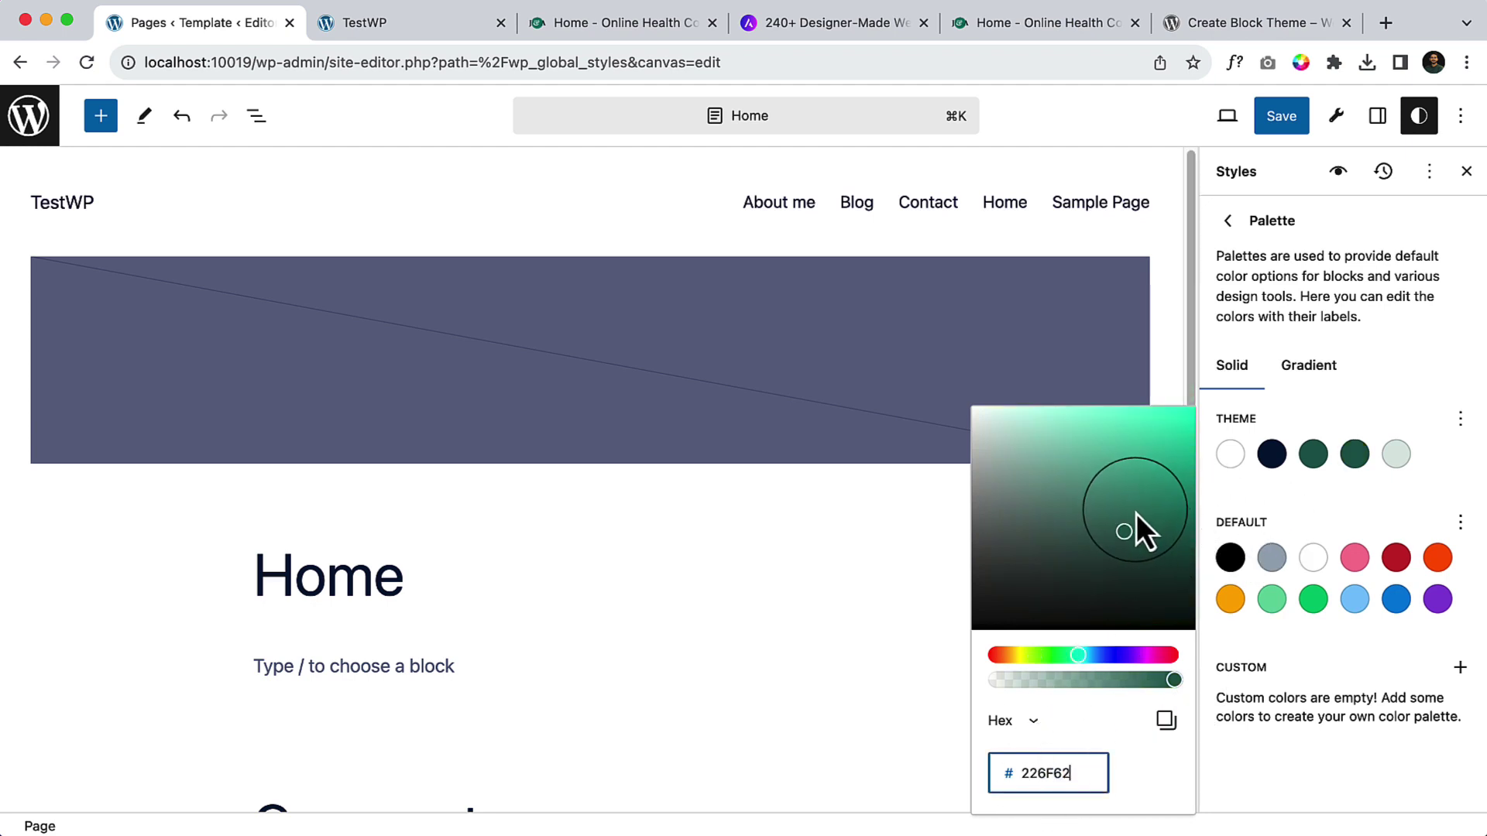
pyautogui.moveTo(1127, 537); pyautogui.dragTo(1158, 569)
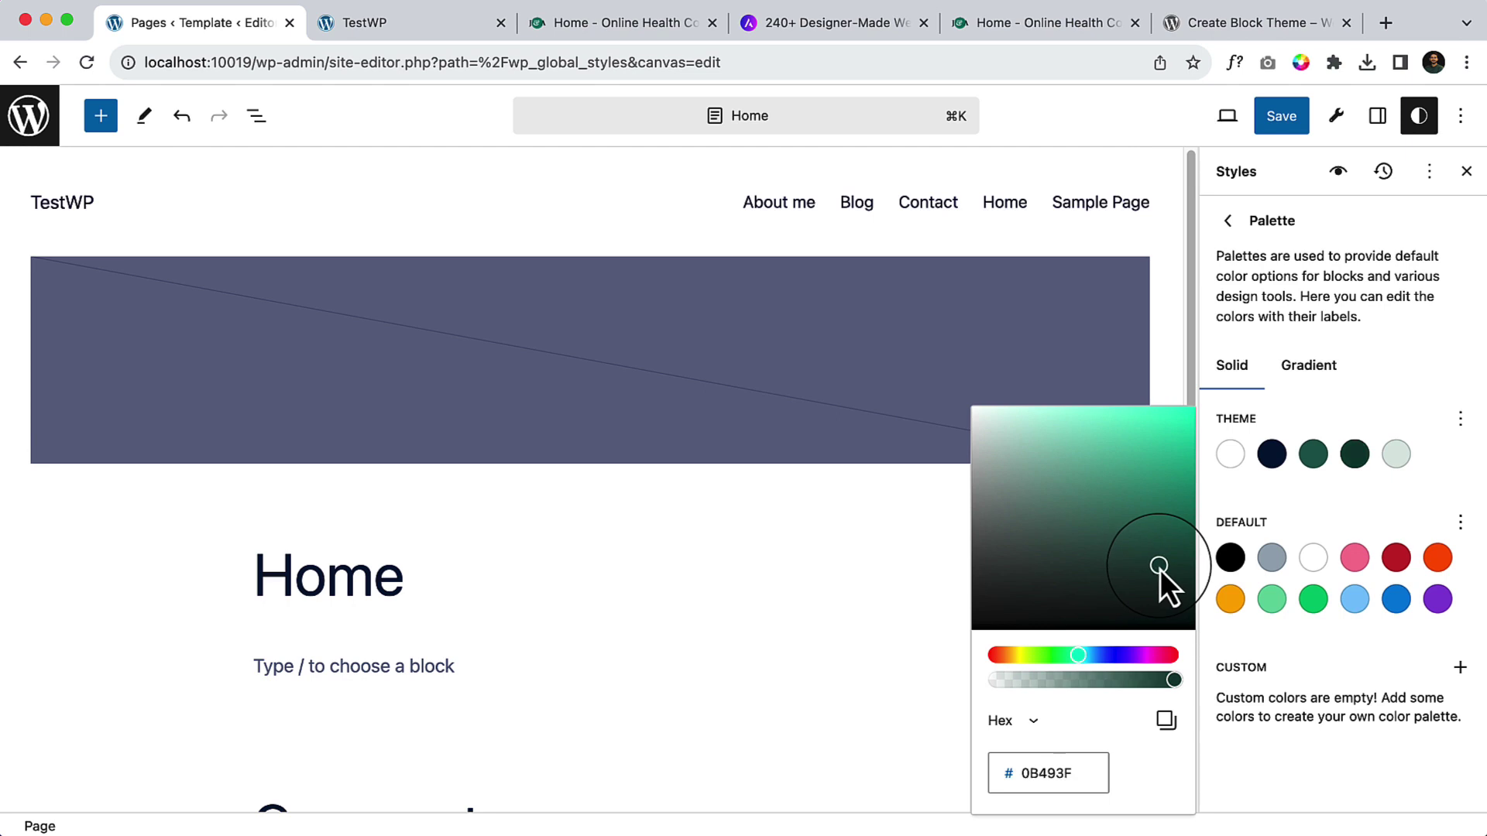
pyautogui.click(1359, 394)
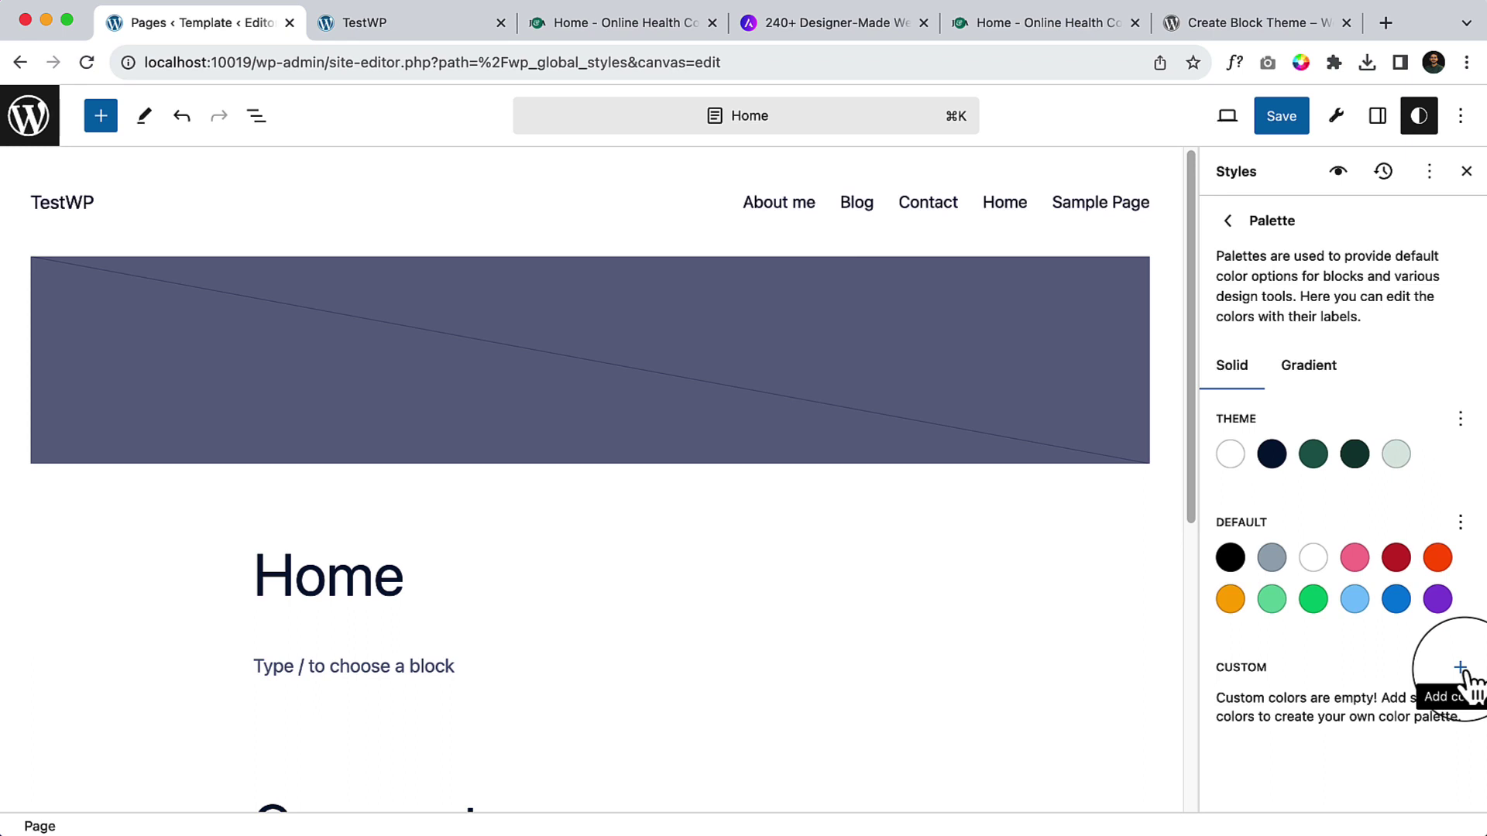
pyautogui.click(1334, 378)
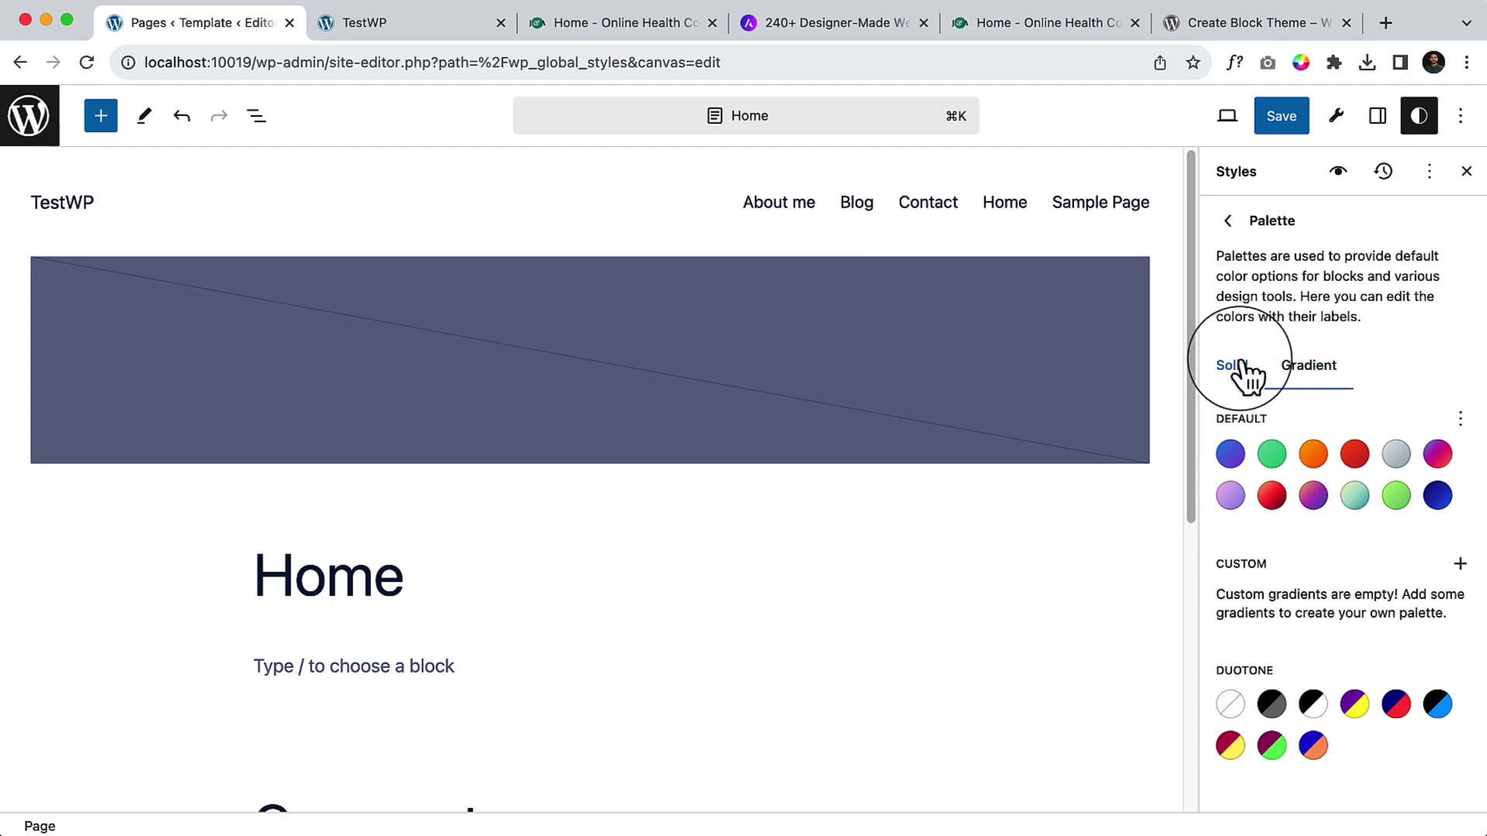
pyautogui.click(1324, 453)
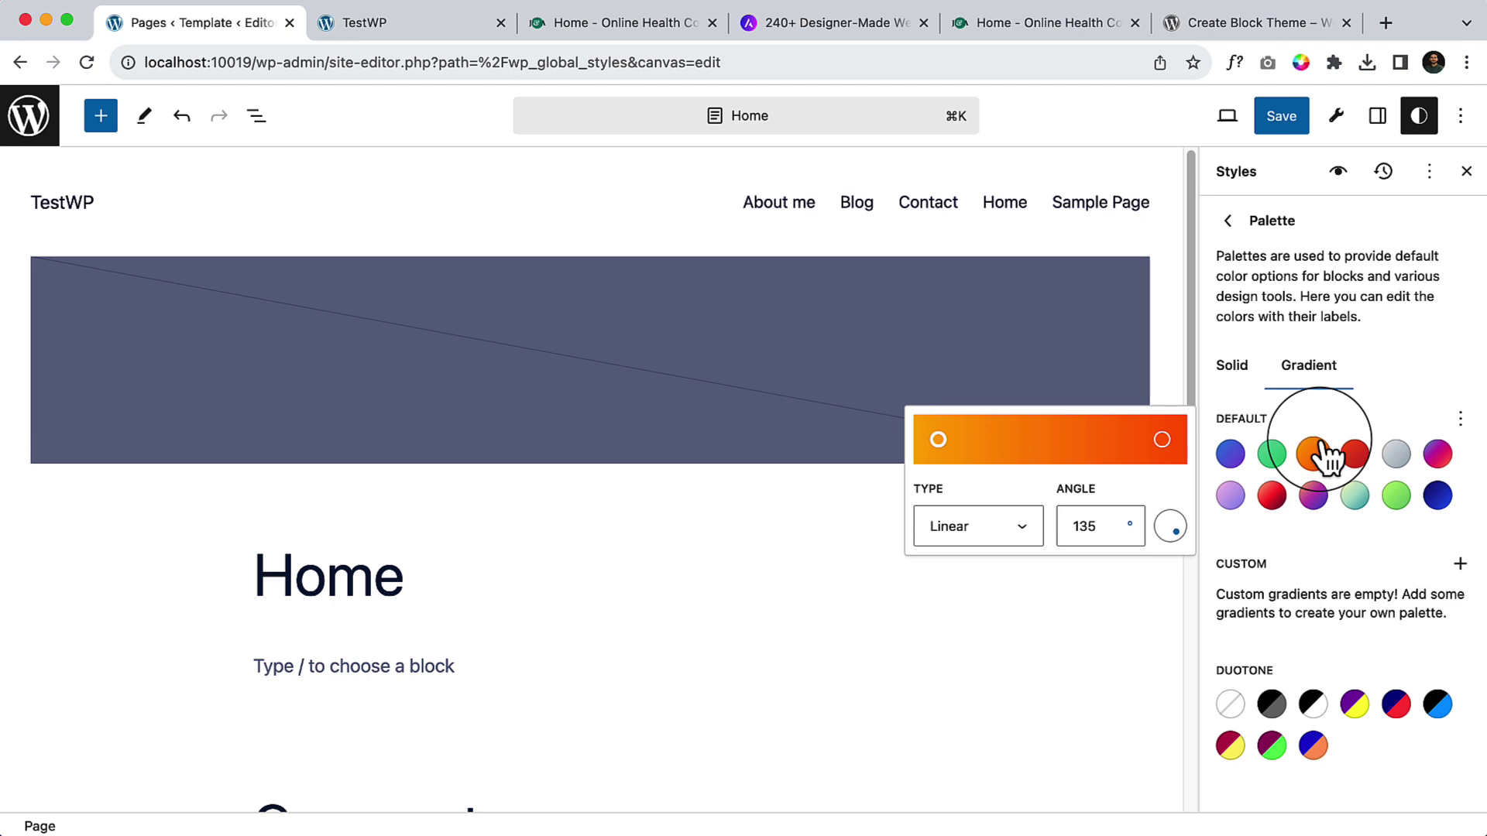
pyautogui.click(939, 440)
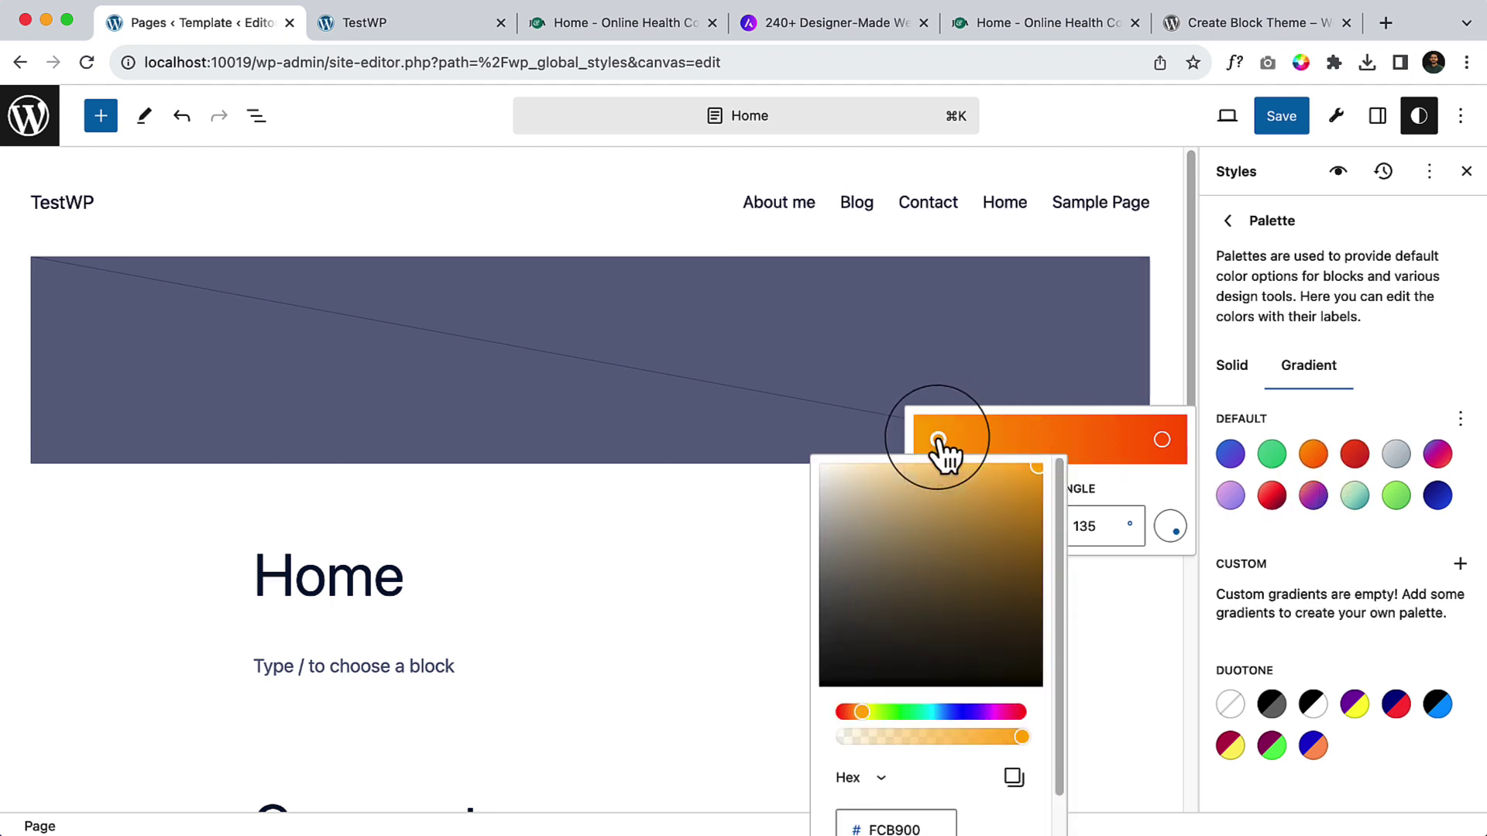
pyautogui.scroll(-2, 955, 659)
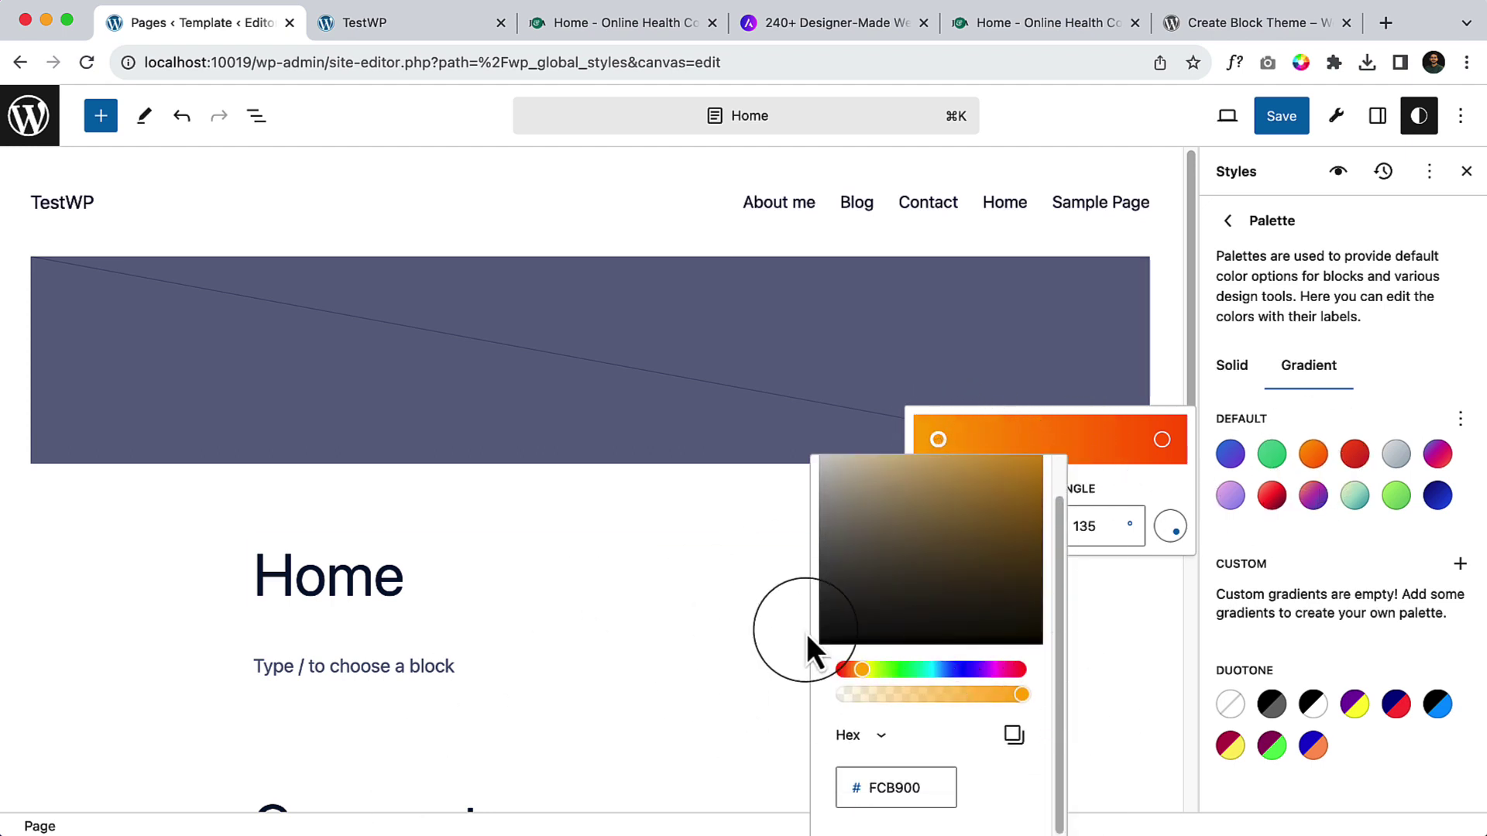
pyautogui.click(1341, 406)
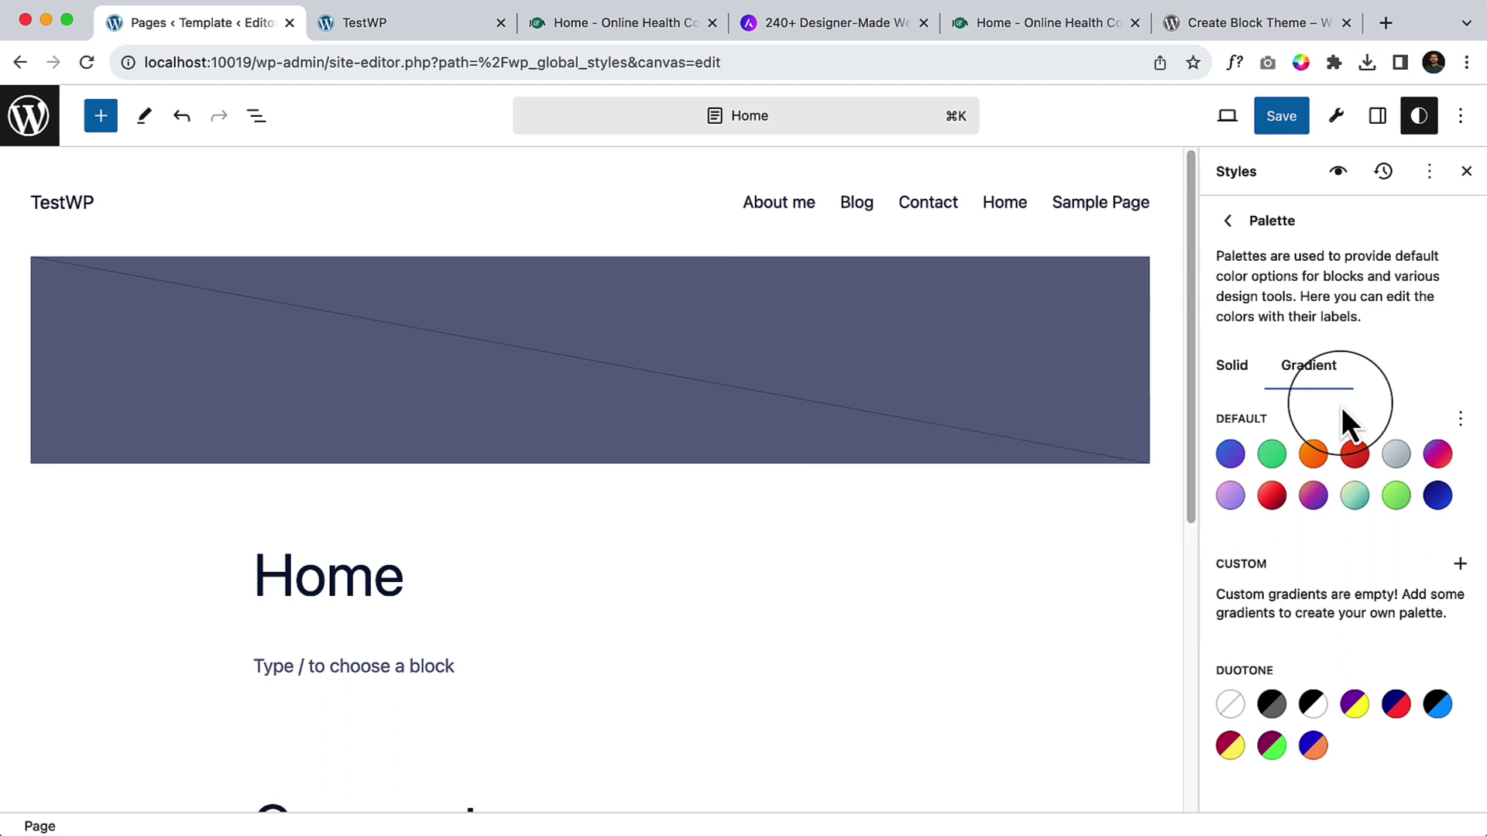
pyautogui.click(1239, 379)
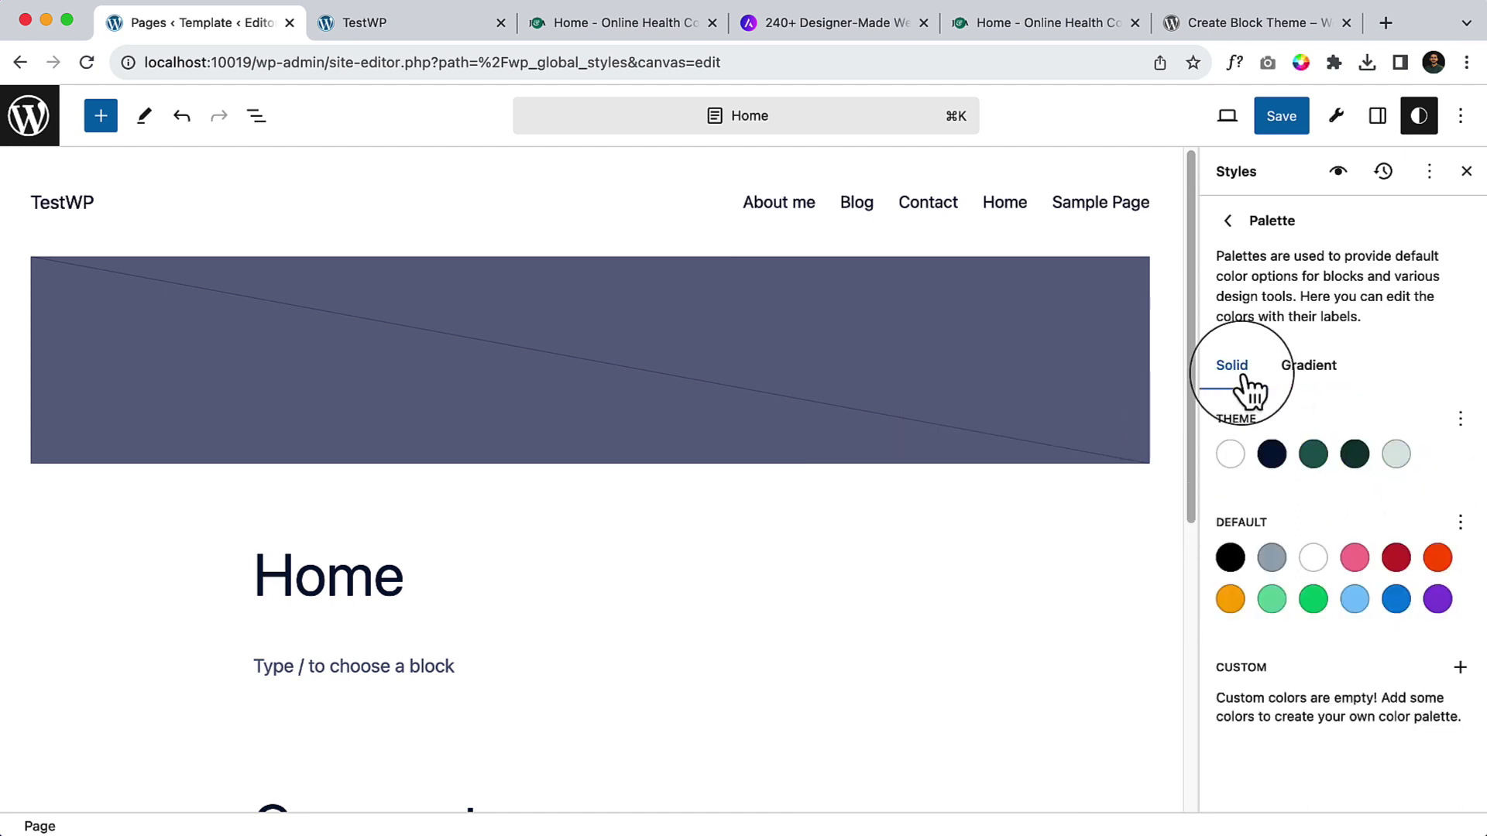
# Step: Show and hide the Theme colour details, then save and confirm the Custom Styles changes
pyautogui.click(1460, 419)
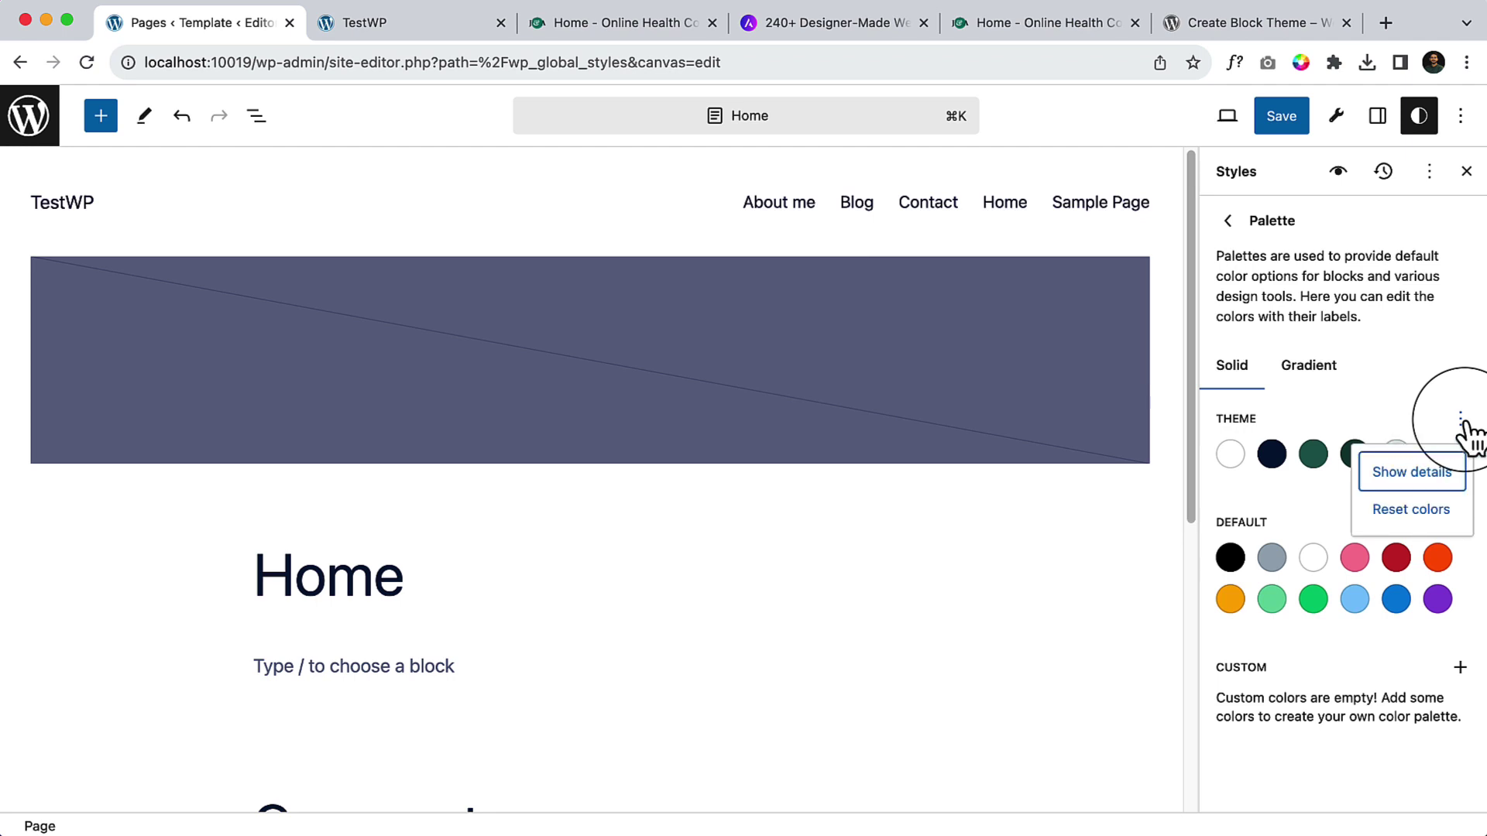
pyautogui.click(1412, 472)
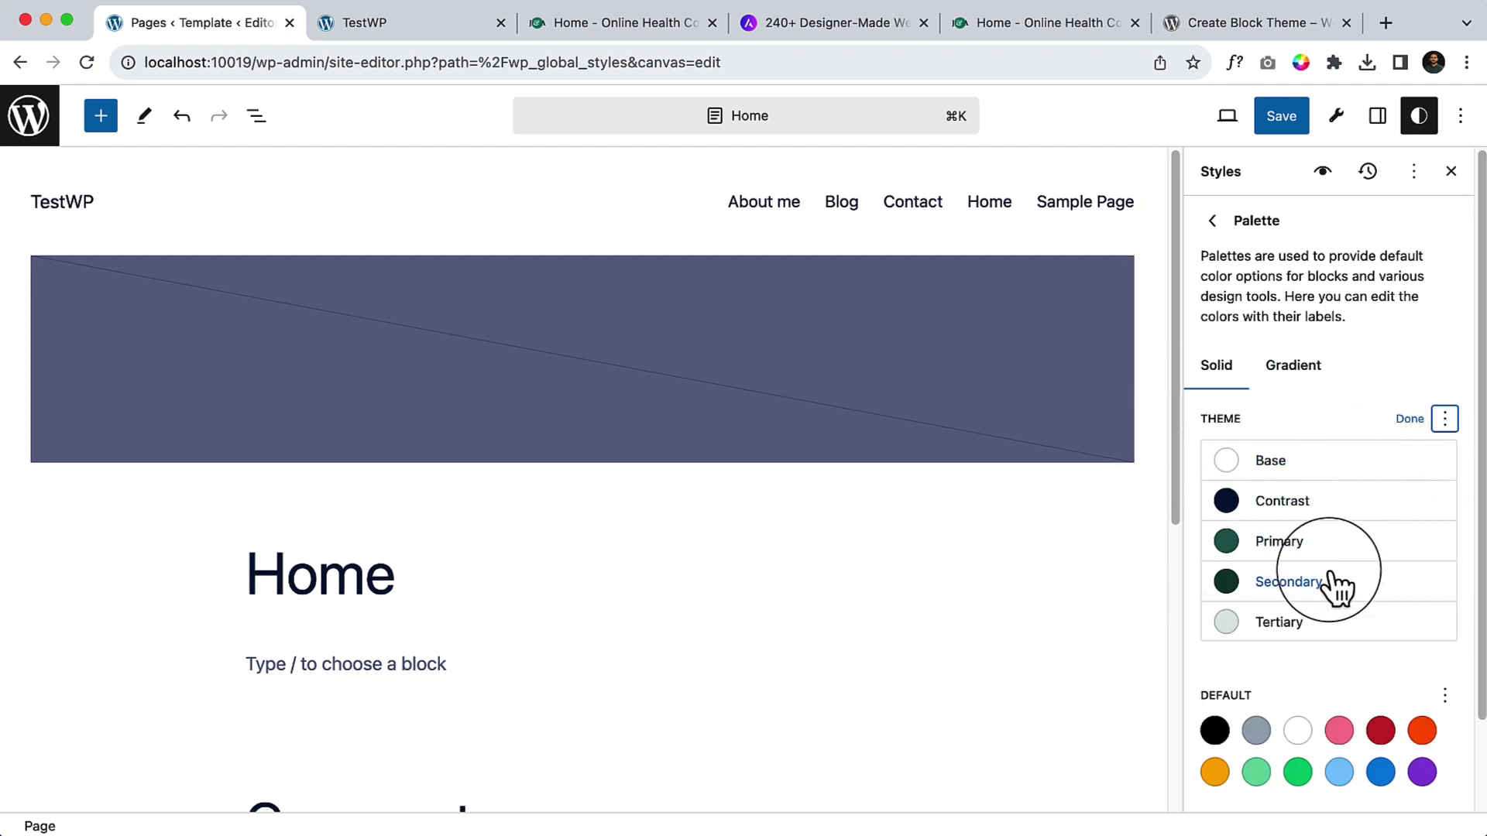
pyautogui.click(1419, 422)
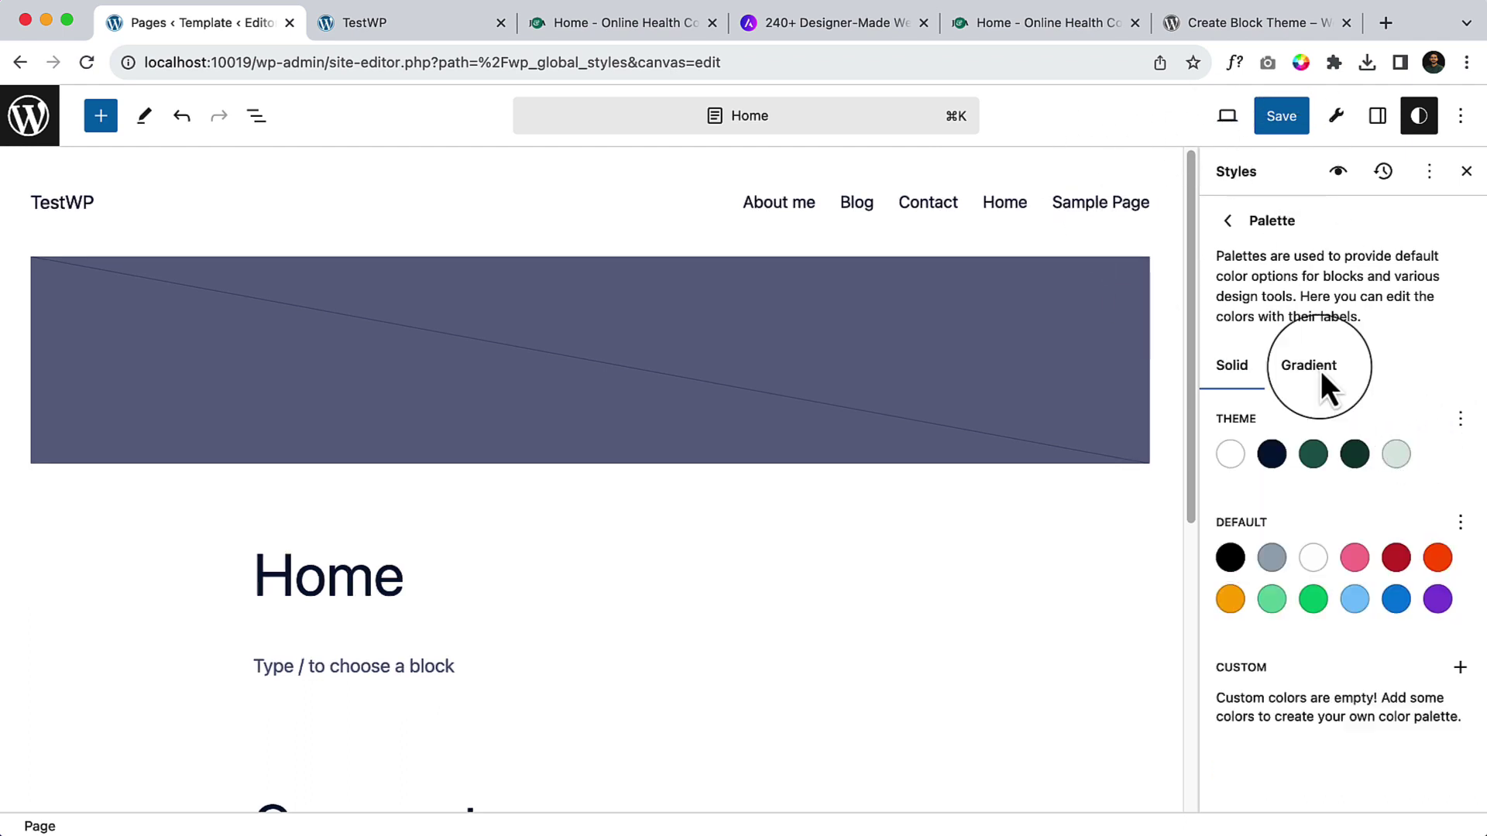
pyautogui.click(1279, 117)
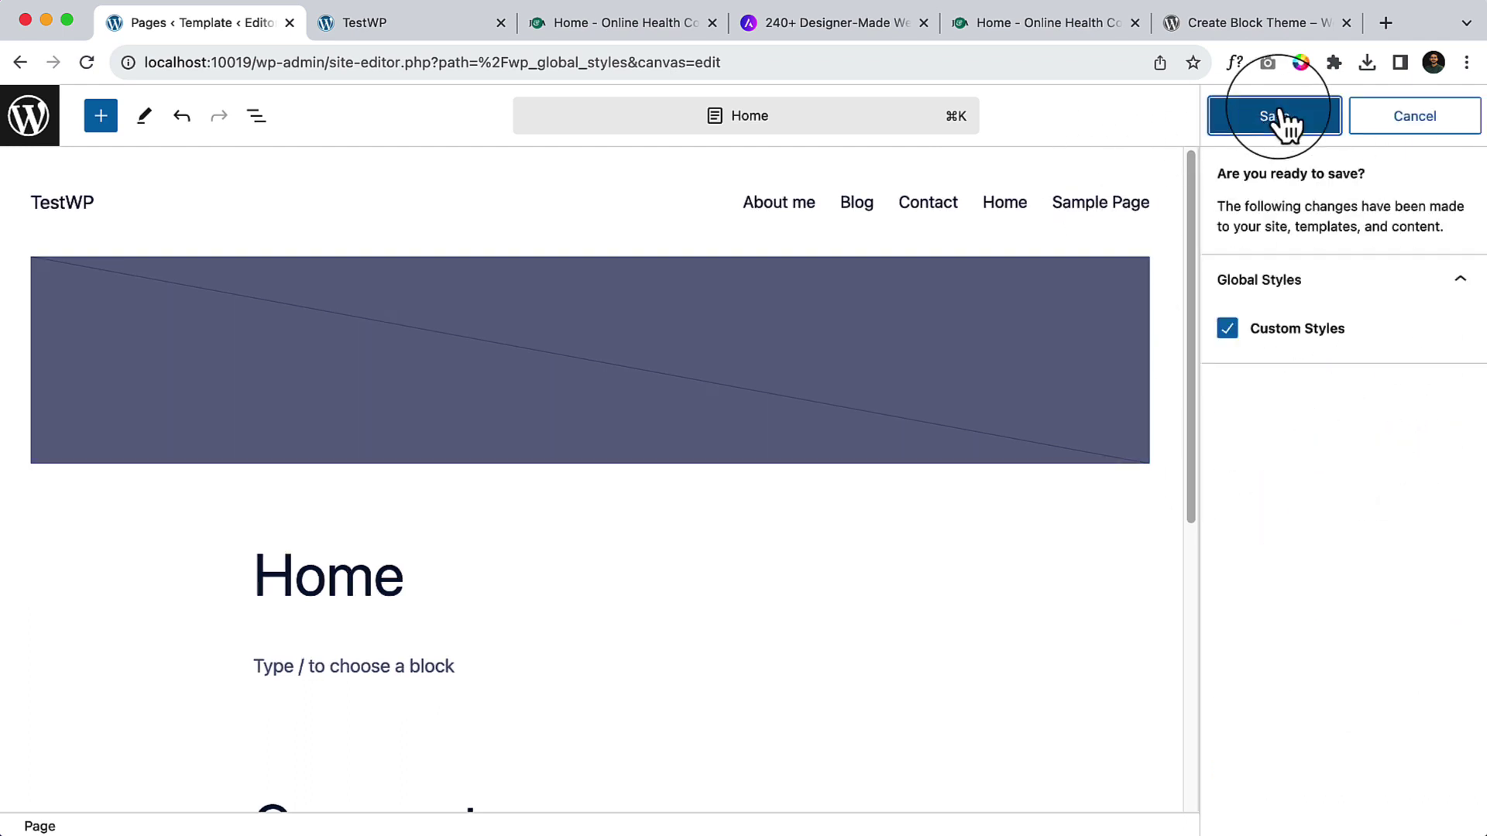
pyautogui.click(1279, 110)
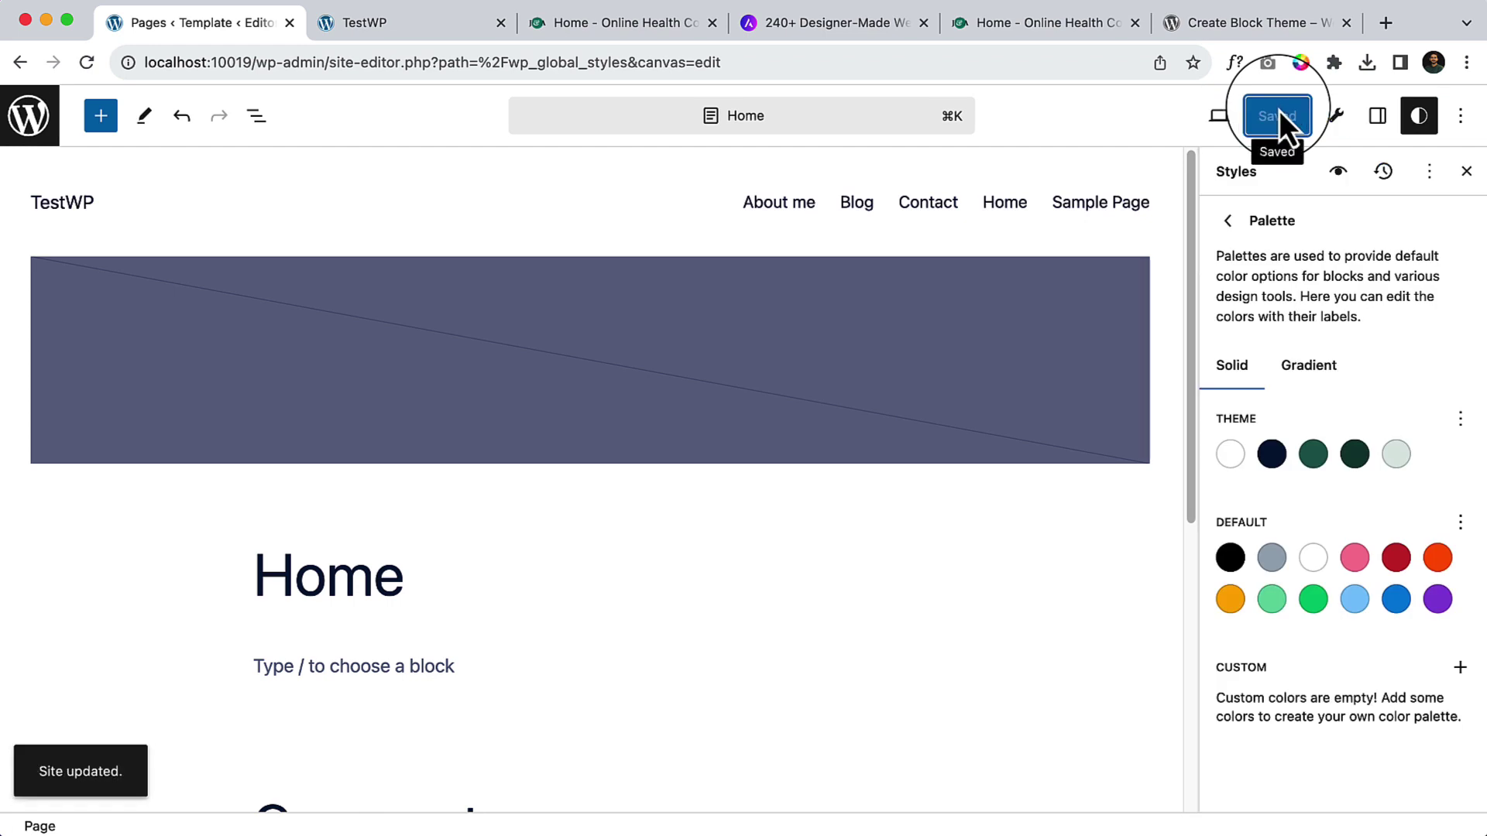